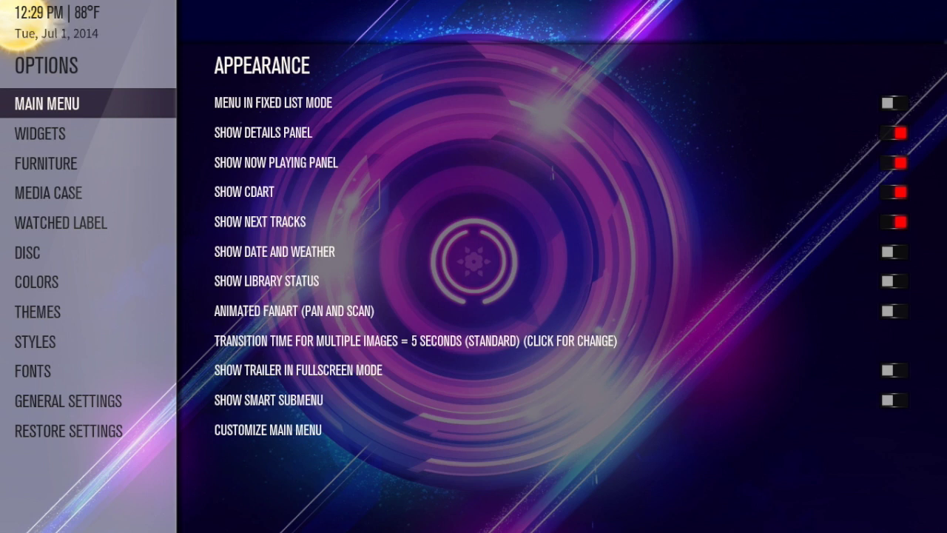
# - Turn off the Settings widget in the widget management options
pyautogui.click(40, 133)
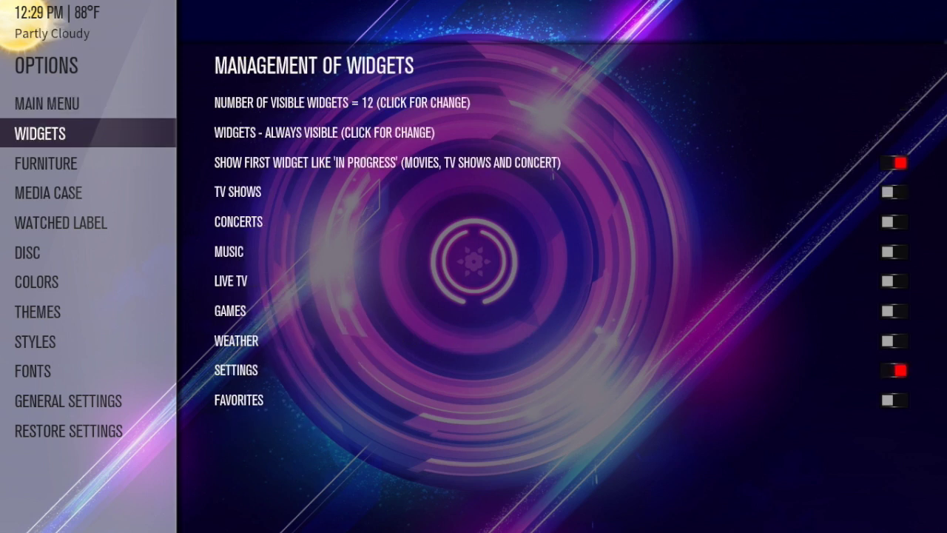
pyautogui.press('Right')
pyautogui.press('Down')
pyautogui.press('Down')
pyautogui.press('Down')
pyautogui.press('Down')
pyautogui.press('Down')
pyautogui.press('Down')
pyautogui.press('Down')
pyautogui.press('Down')
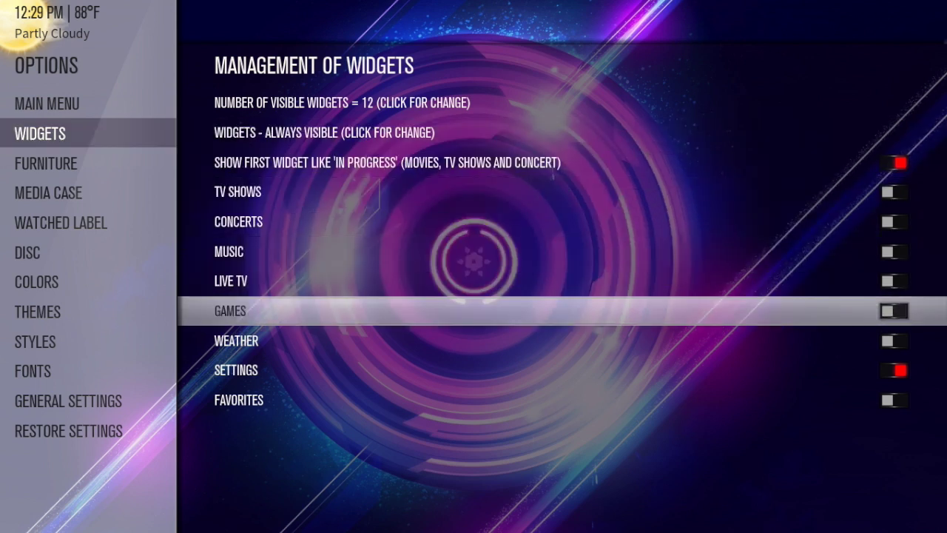
pyautogui.press('Down')
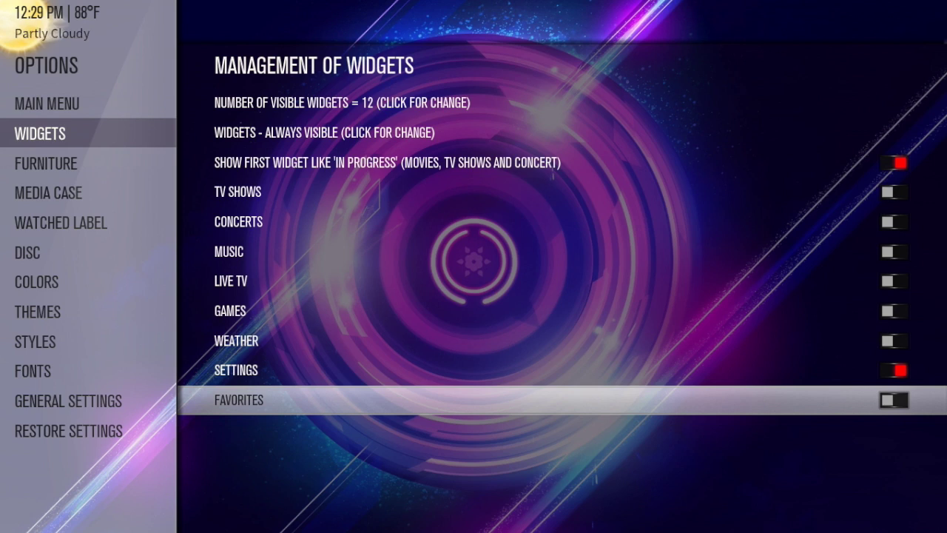
pyautogui.press('Up')
pyautogui.press('Return')
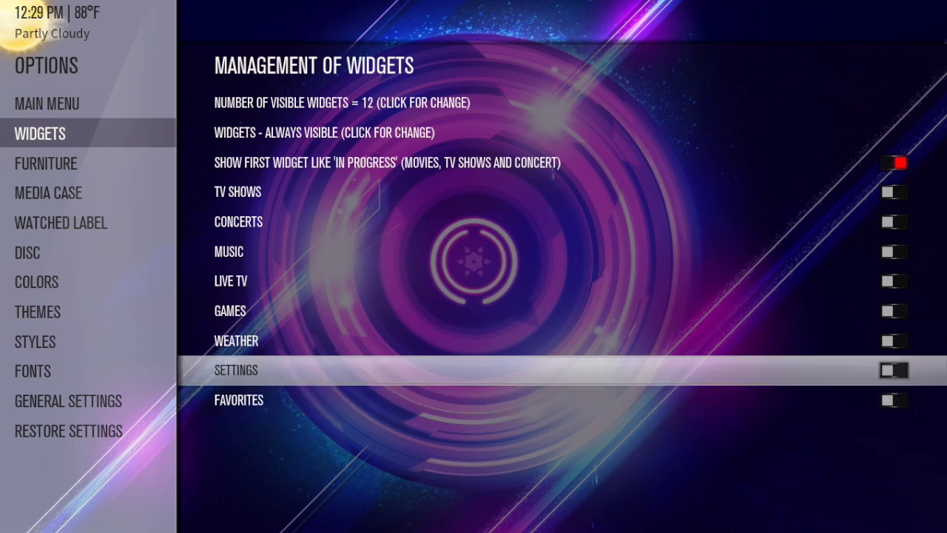
# - Review the remaining widget management options, from the always-visible setting down to the Favorites widget
pyautogui.press('Up')
pyautogui.press('Up')
pyautogui.press('Up')
pyautogui.press('Up')
pyautogui.press('Up')
pyautogui.press('Up')
pyautogui.press('Up')
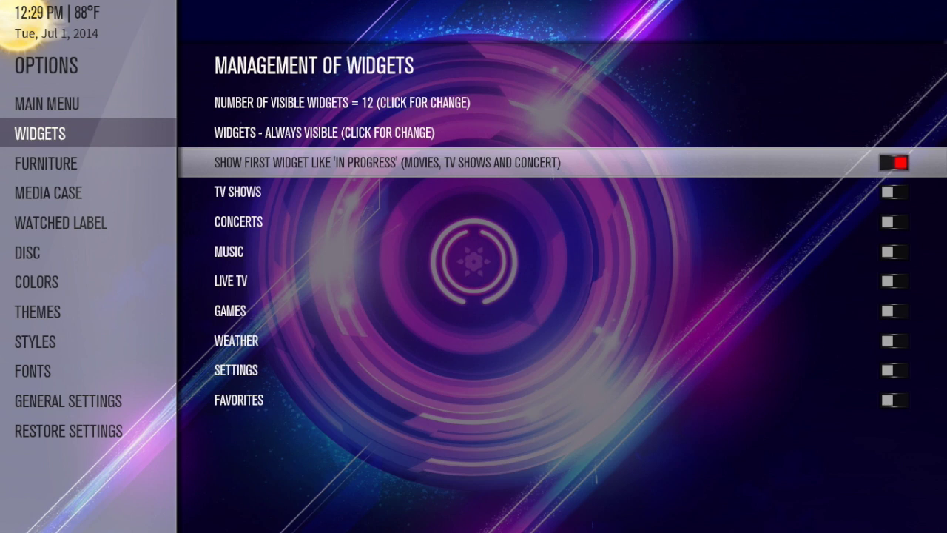
pyautogui.press('Down')
pyautogui.press('Down')
pyautogui.press('Down')
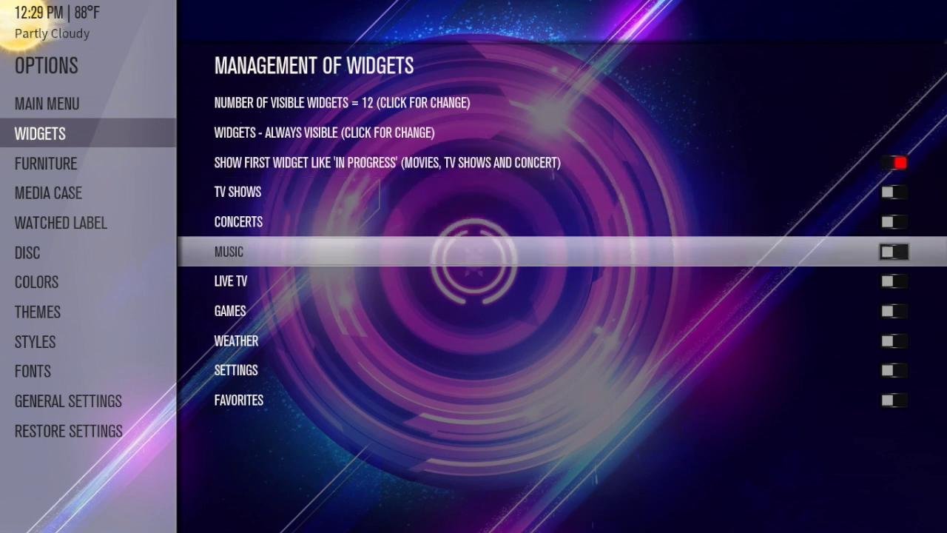
pyautogui.press('Down')
pyautogui.press('Down')
pyautogui.press('Down')
pyautogui.press('Down')
pyautogui.press('Down')
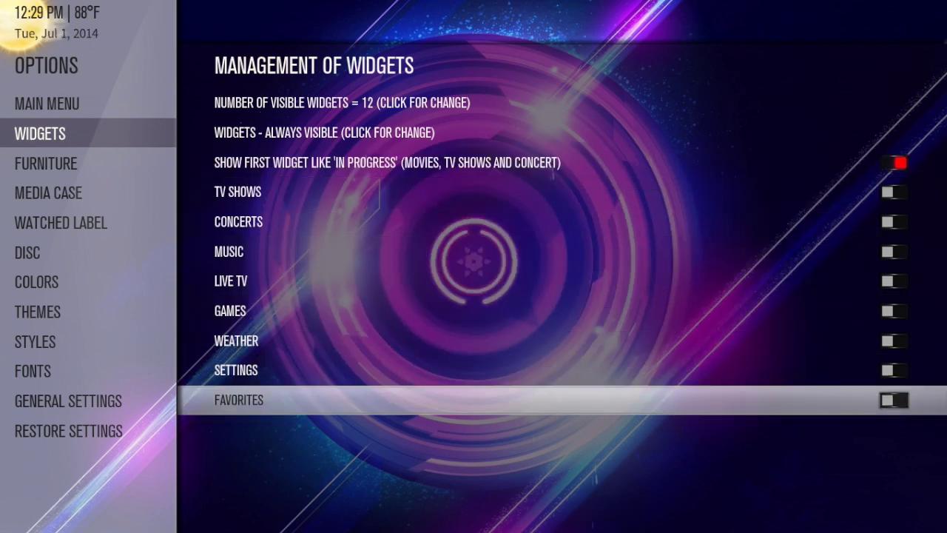
pyautogui.press('Up')
pyautogui.press('Up')
pyautogui.press('Up')
pyautogui.press('Up')
pyautogui.press('Up')
pyautogui.press('Up')
pyautogui.press('Up')
pyautogui.press('Up')
pyautogui.press('Up')
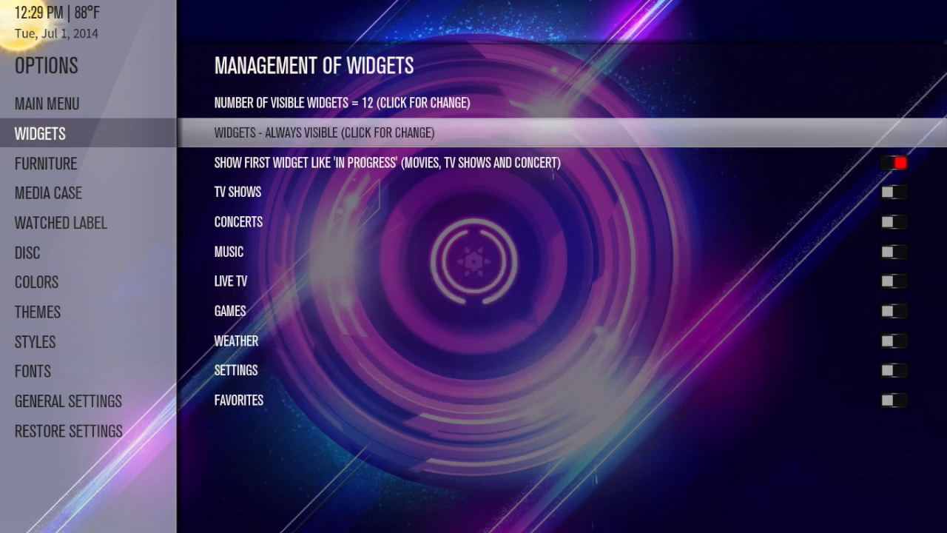
pyautogui.press('Return')
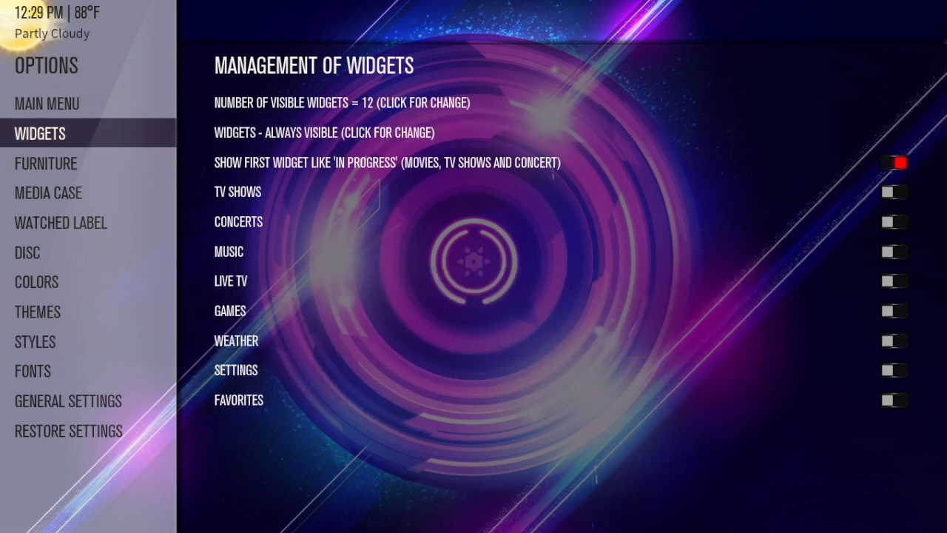
# - Open the furniture customization and look at the option for moving the main menu
pyautogui.press('Down')
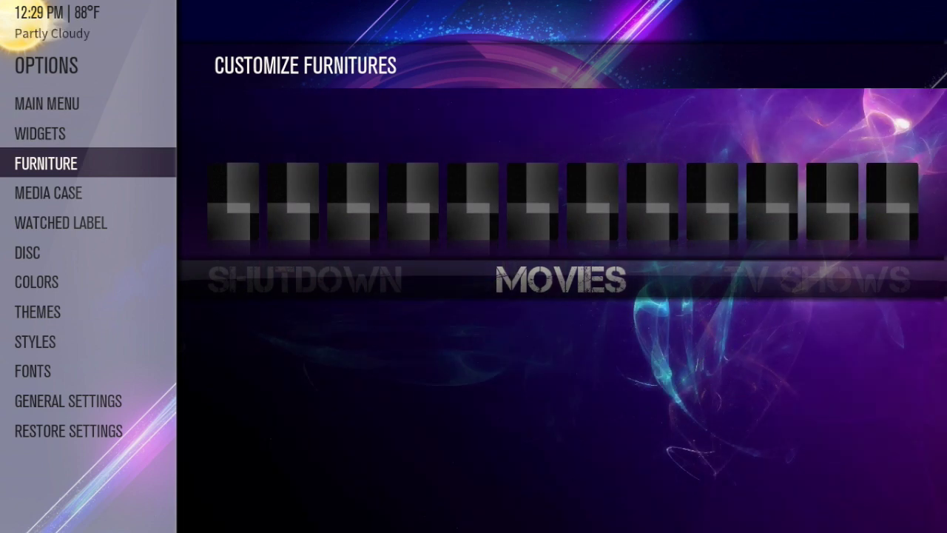
pyautogui.press('Right')
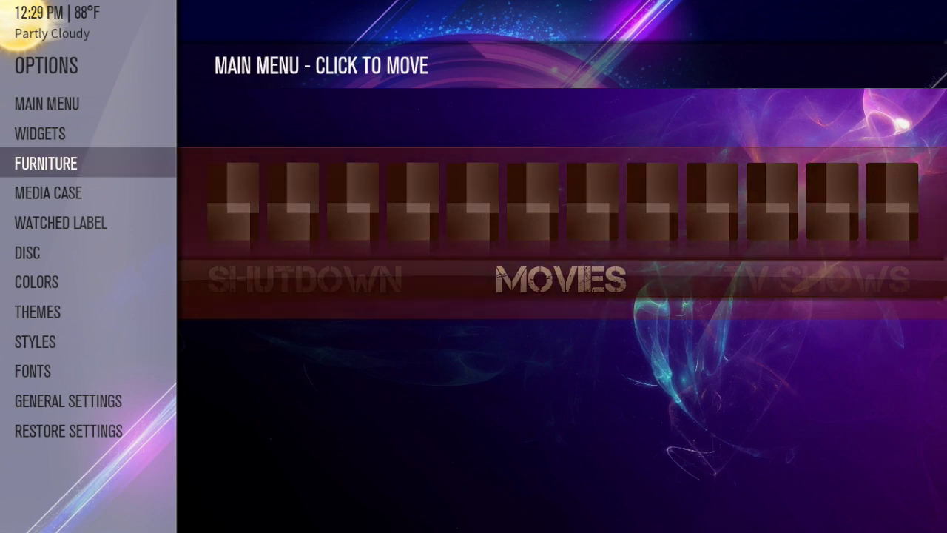
pyautogui.press('Down')
pyautogui.press('Up')
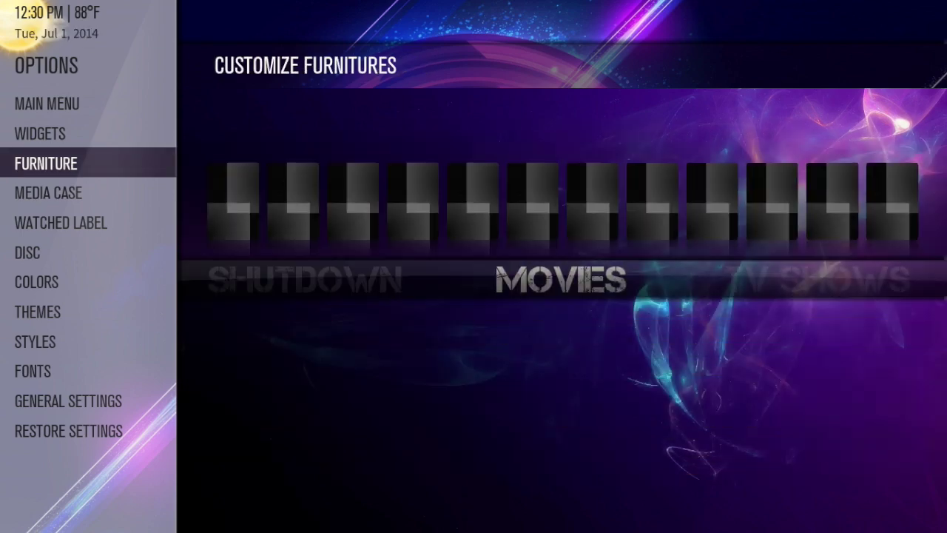
# - Review the main menu appearance options, from fixed list mode down to the smart submenu setting
pyautogui.click(47, 103)
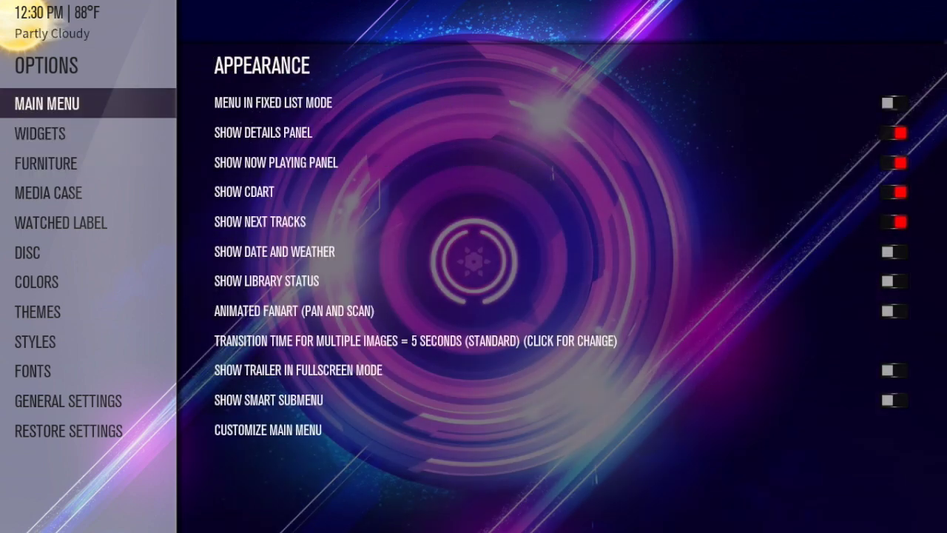
pyautogui.press('Right')
pyautogui.press('Up')
pyautogui.press('Up')
pyautogui.press('Up')
pyautogui.press('Up')
pyautogui.press('Up')
pyautogui.press('Up')
pyautogui.press('Up')
pyautogui.press('Up')
pyautogui.press('Up')
pyautogui.press('Up')
pyautogui.press('Up')
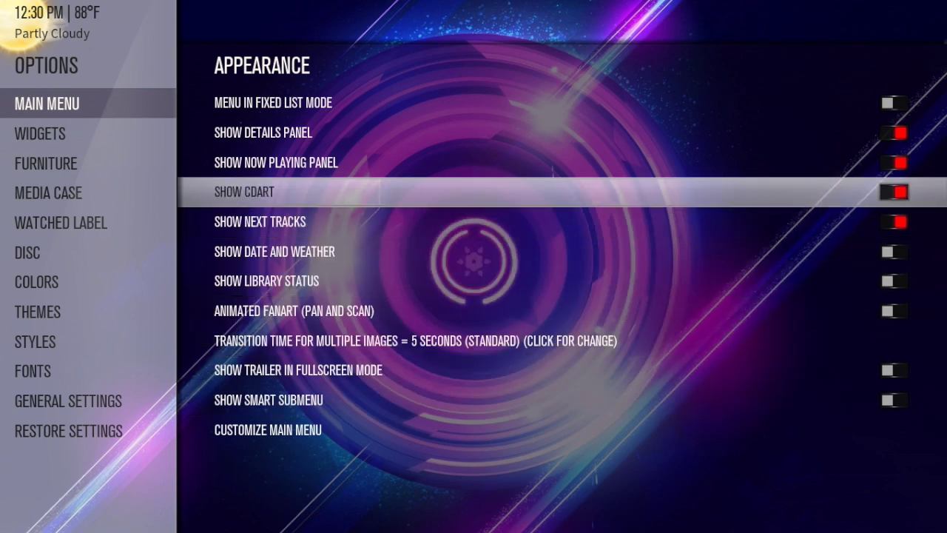
pyautogui.press('Down')
pyautogui.press('Down')
pyautogui.press('Down')
pyautogui.press('Down')
pyautogui.press('Down')
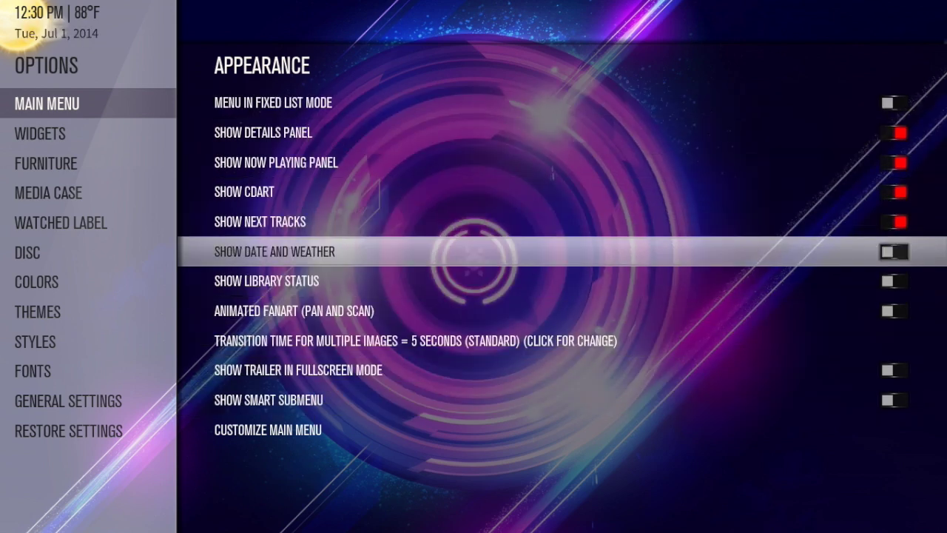
pyautogui.press('Up')
pyautogui.press('Up')
pyautogui.press('Up')
pyautogui.press('Up')
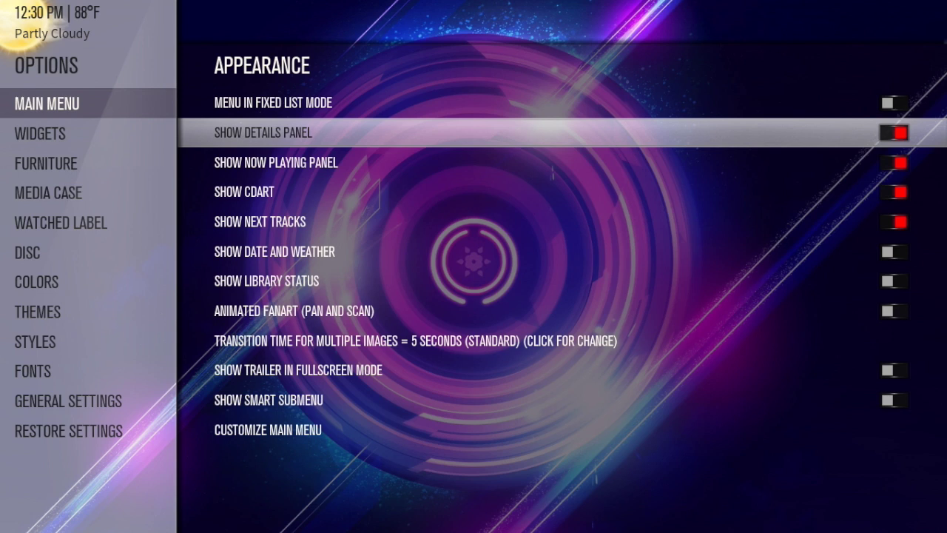
pyautogui.press('Down')
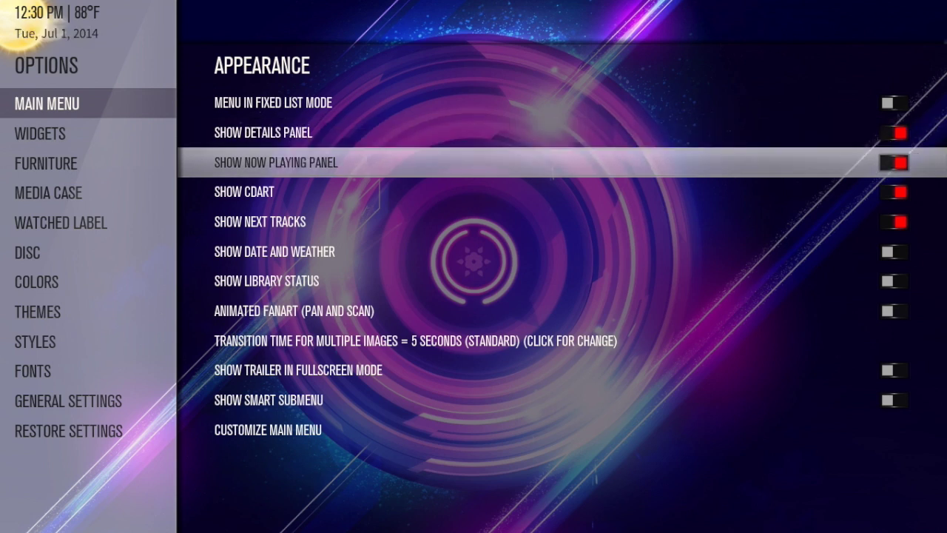
pyautogui.press('Down')
pyautogui.press('Down')
pyautogui.press('Down')
pyautogui.press('Down')
pyautogui.press('Down')
pyautogui.press('Down')
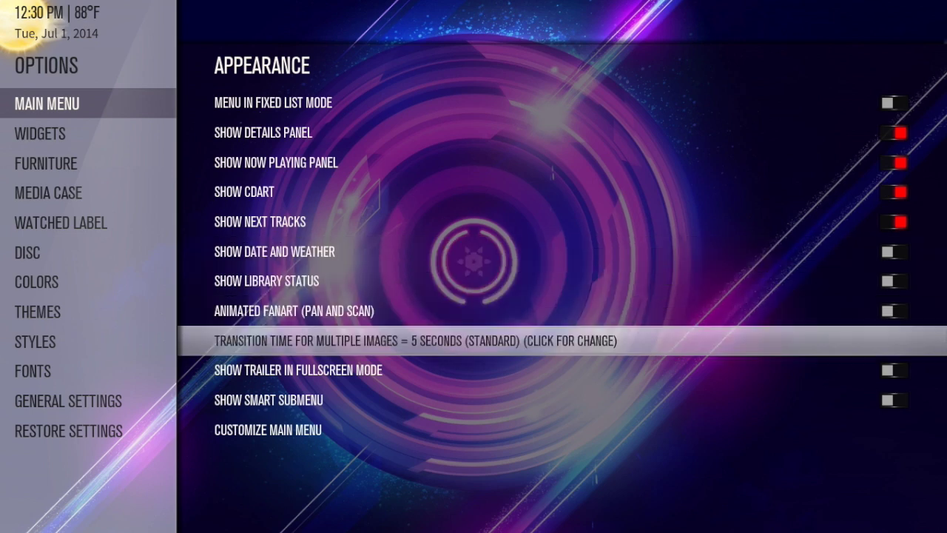
pyautogui.press('Up')
pyautogui.press('Up')
pyautogui.press('Up')
pyautogui.press('Up')
pyautogui.press('Up')
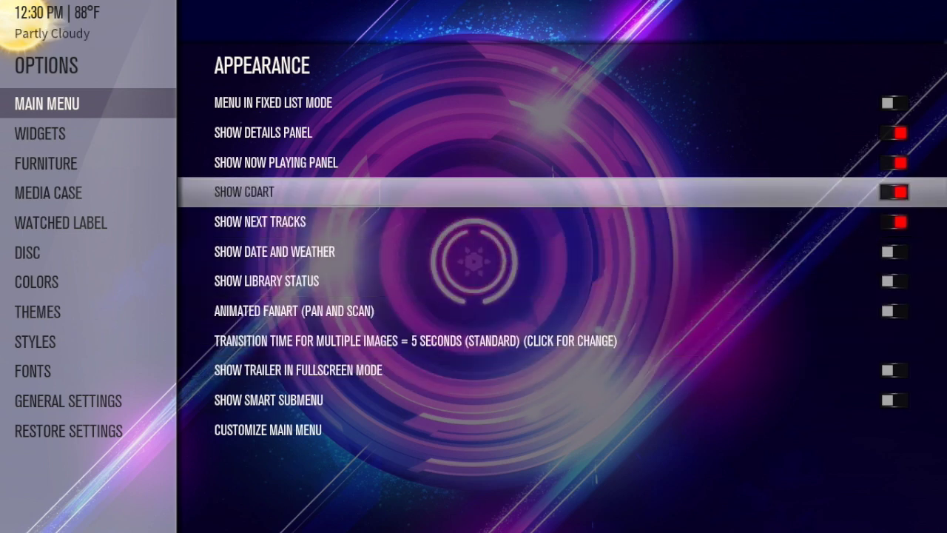
pyautogui.press('Up')
pyautogui.press('Up')
pyautogui.press('Up')
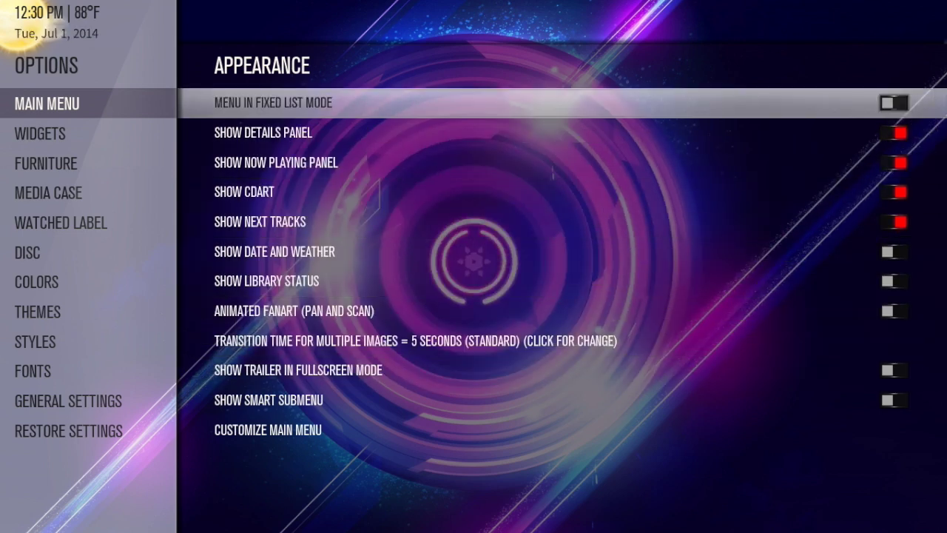
pyautogui.press('Down')
pyautogui.press('Down')
pyautogui.press('Down')
pyautogui.press('Down')
pyautogui.press('Down')
pyautogui.press('Down')
pyautogui.press('Down')
pyautogui.press('Down')
pyautogui.press('Down')
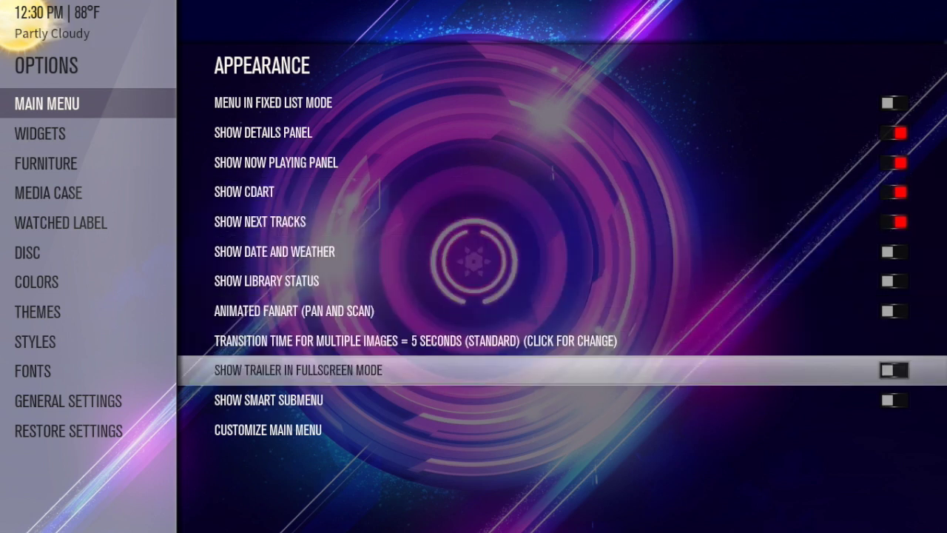
pyautogui.press('Down')
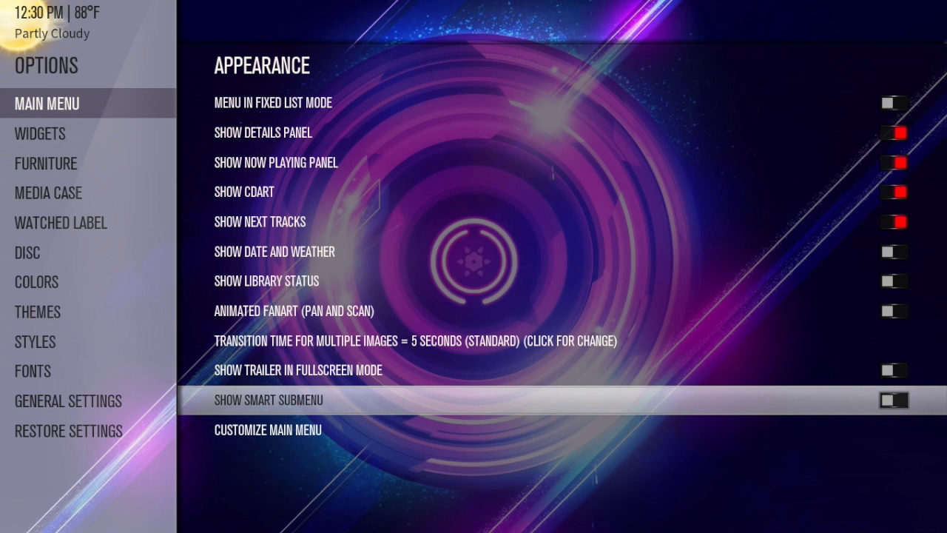
# - Open the main menu customization and examine the menu items from Presets to Change User
pyautogui.click(268, 429)
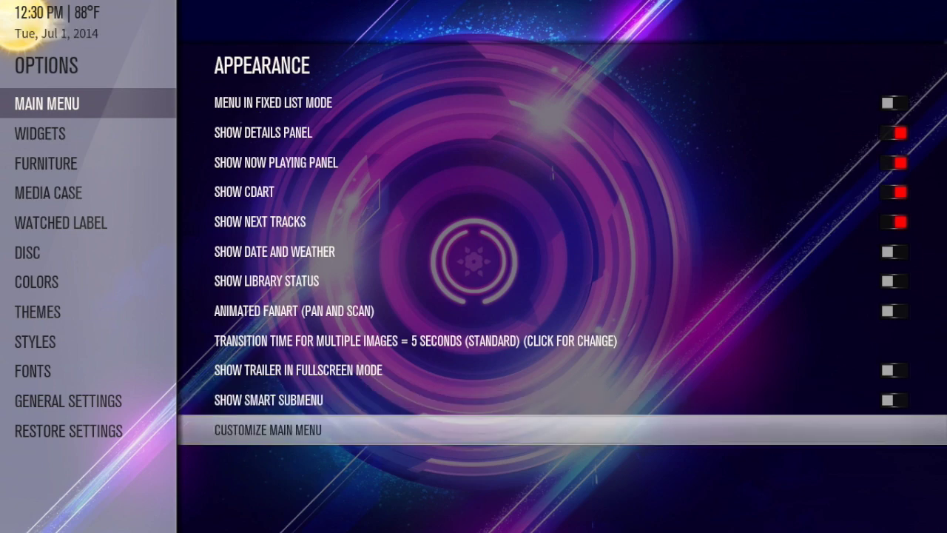
pyautogui.press('Return')
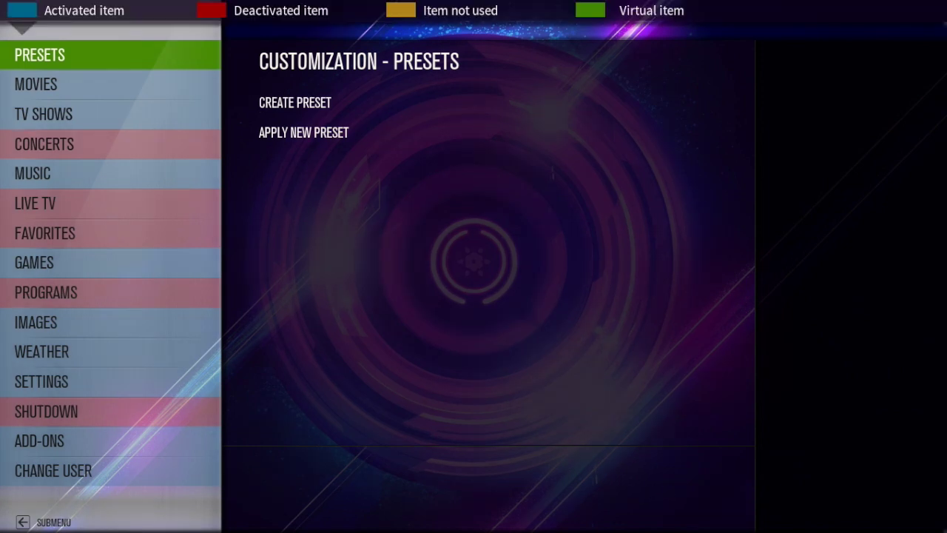
pyautogui.press('Down')
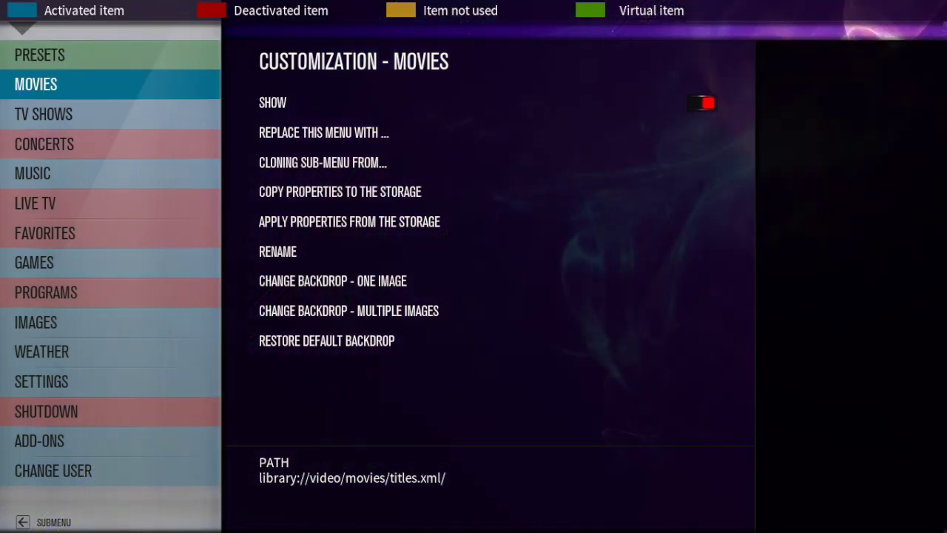
pyautogui.press('Down')
pyautogui.press('Down')
pyautogui.press('Down')
pyautogui.press('Down')
pyautogui.press('Down')
pyautogui.press('Down')
pyautogui.press('Down')
pyautogui.press('Down')
pyautogui.press('Down')
pyautogui.press('Down')
pyautogui.press('Down')
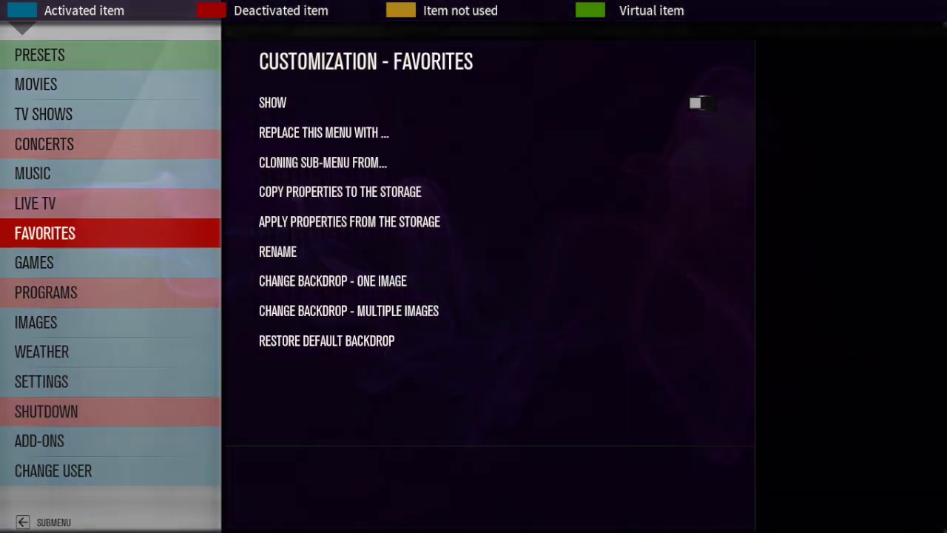
pyautogui.press('Down')
pyautogui.press('Down')
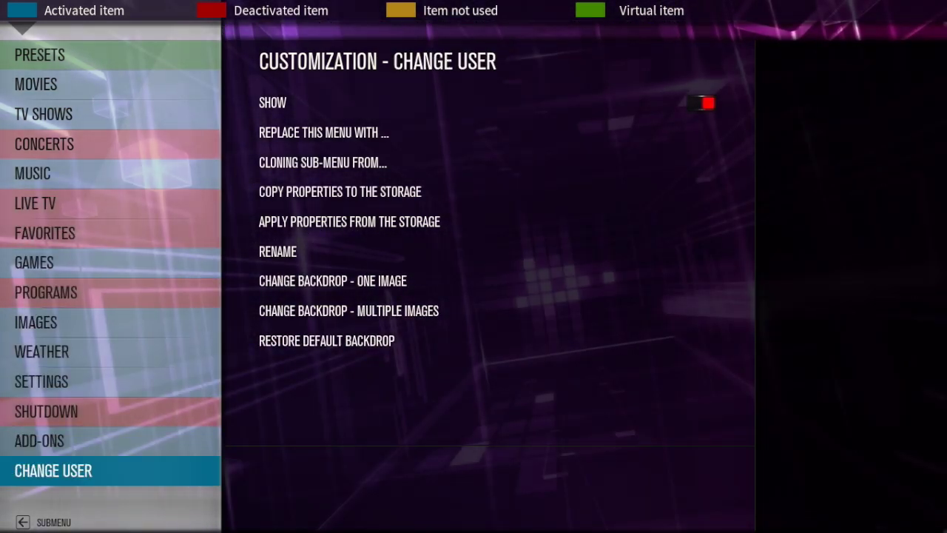
pyautogui.press('Up')
pyautogui.press('Up')
pyautogui.press('Up')
pyautogui.press('Up')
pyautogui.press('Up')
pyautogui.press('Up')
pyautogui.press('Up')
pyautogui.press('Up')
pyautogui.press('Up')
pyautogui.press('Up')
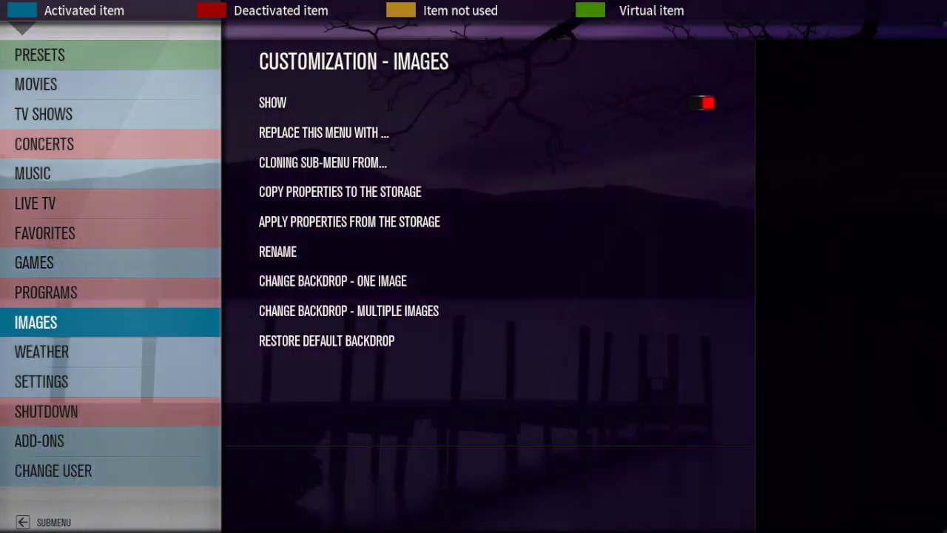
pyautogui.press('Up')
pyautogui.press('Up')
pyautogui.press('Up')
pyautogui.press('Up')
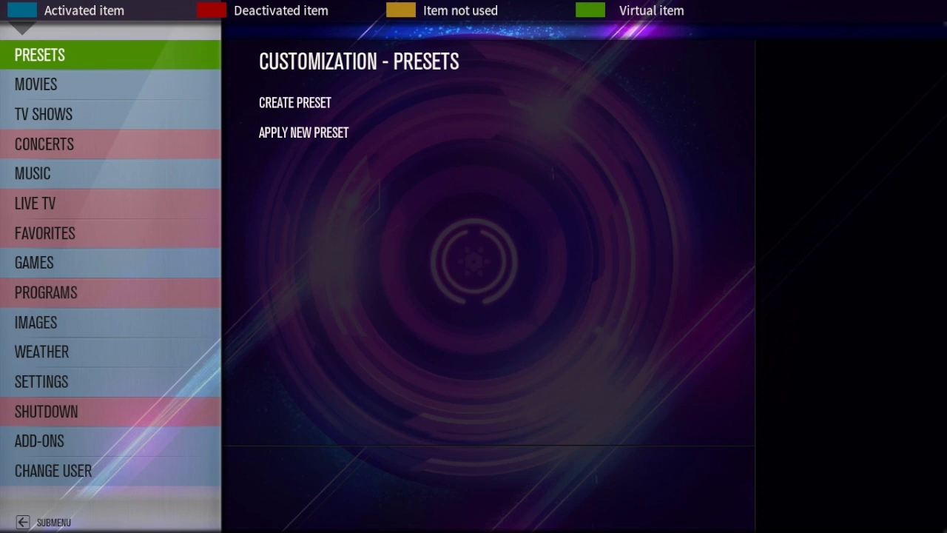
# - Go through the customization pages of the main menu items once more, stopping at Change User
pyautogui.press('Down')
pyautogui.press('Down')
pyautogui.press('Down')
pyautogui.press('Down')
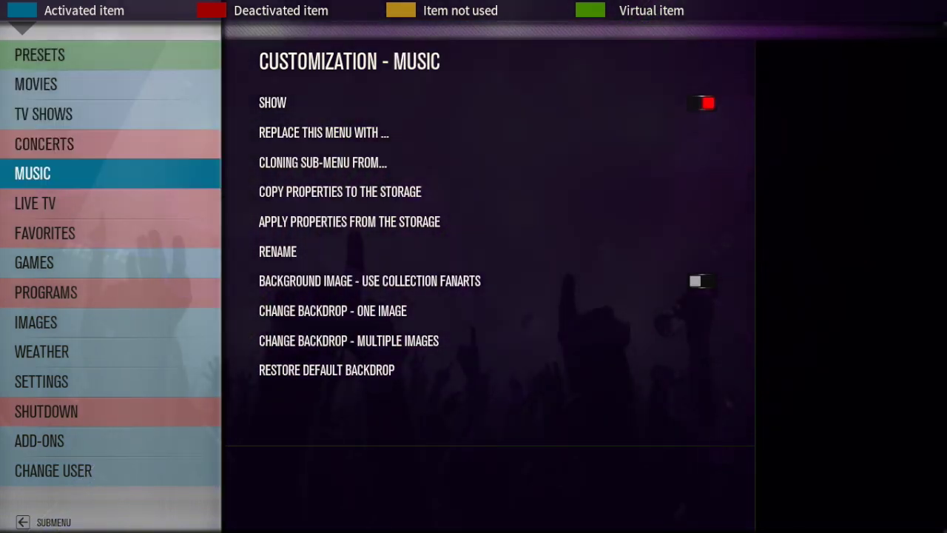
pyautogui.press('Down')
pyautogui.press('Down')
pyautogui.press('Down')
pyautogui.press('Down')
pyautogui.press('Down')
pyautogui.press('Down')
pyautogui.press('Down')
pyautogui.press('Down')
pyautogui.press('Down')
pyautogui.press('Down')
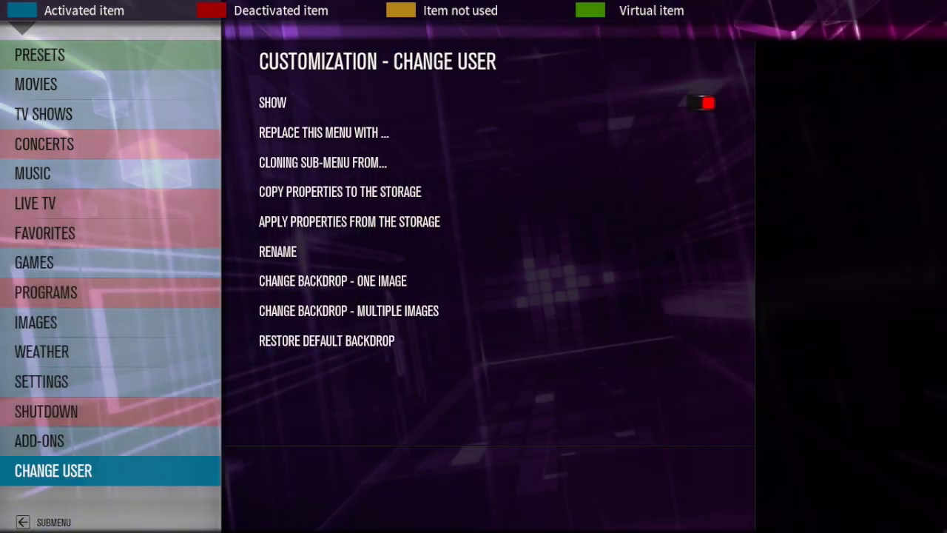
# - Review the Change User item's customization options, from restoring the default backdrop up to the Show setting
pyautogui.press('Right')
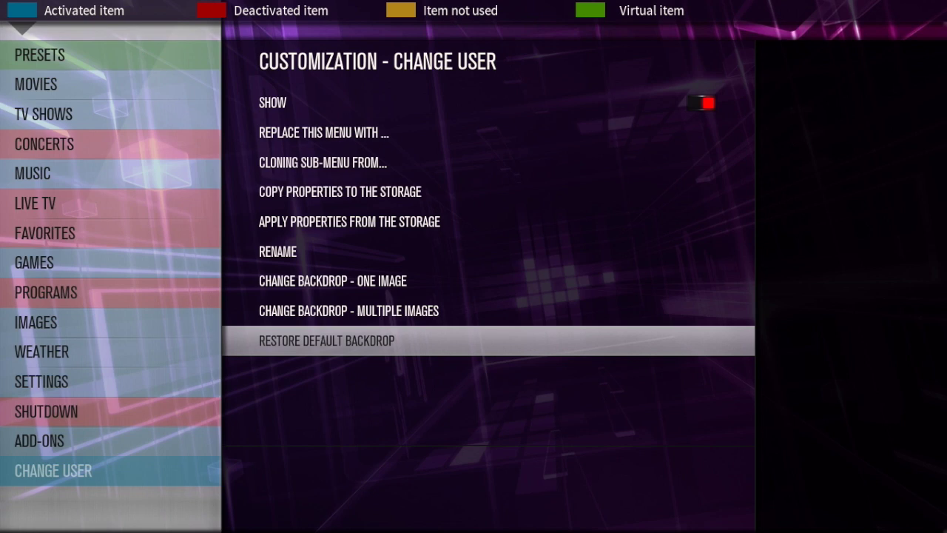
pyautogui.press('Up')
pyautogui.press('Up')
pyautogui.press('Up')
pyautogui.press('Up')
pyautogui.press('Up')
pyautogui.press('Up')
pyautogui.press('Up')
pyautogui.press('Up')
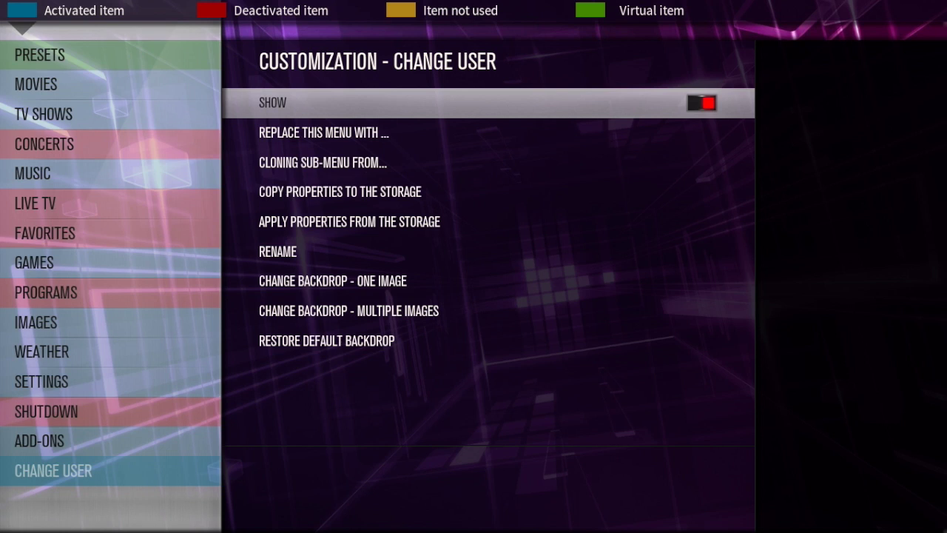
# - Open the replacement list for the Change User item and browse down from Open Tray into the settings entries
pyautogui.click(323, 132)
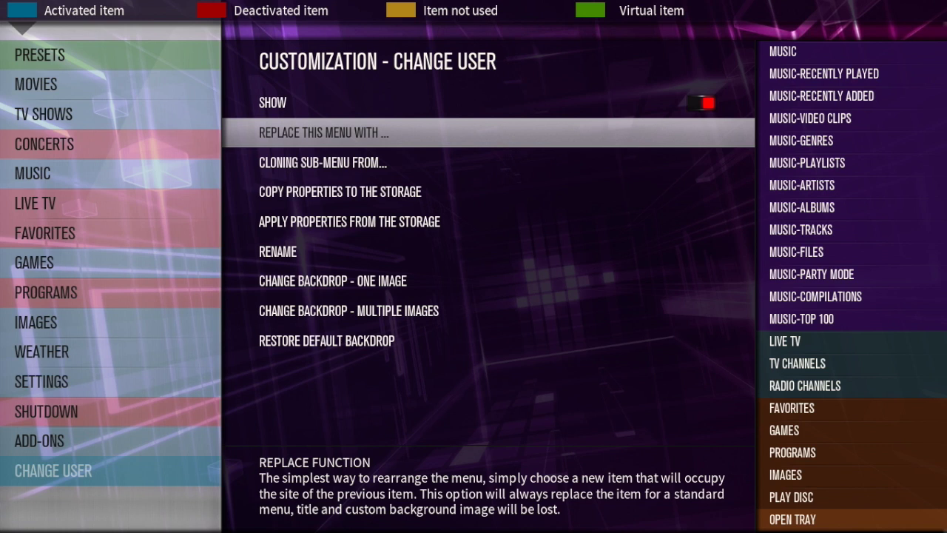
pyautogui.press('Right')
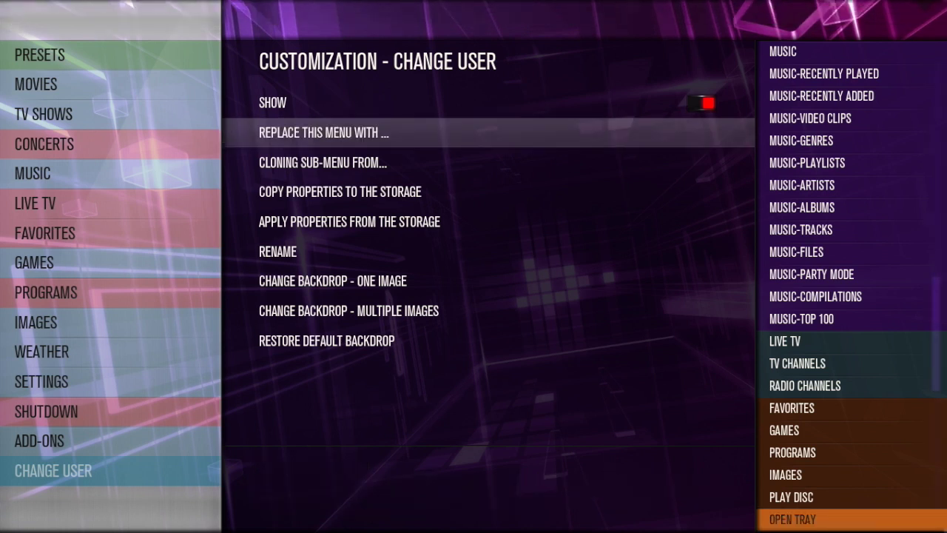
pyautogui.press('Down')
pyautogui.press('Down')
pyautogui.press('Down')
pyautogui.press('Down')
pyautogui.press('Down')
pyautogui.press('Down')
pyautogui.press('Down')
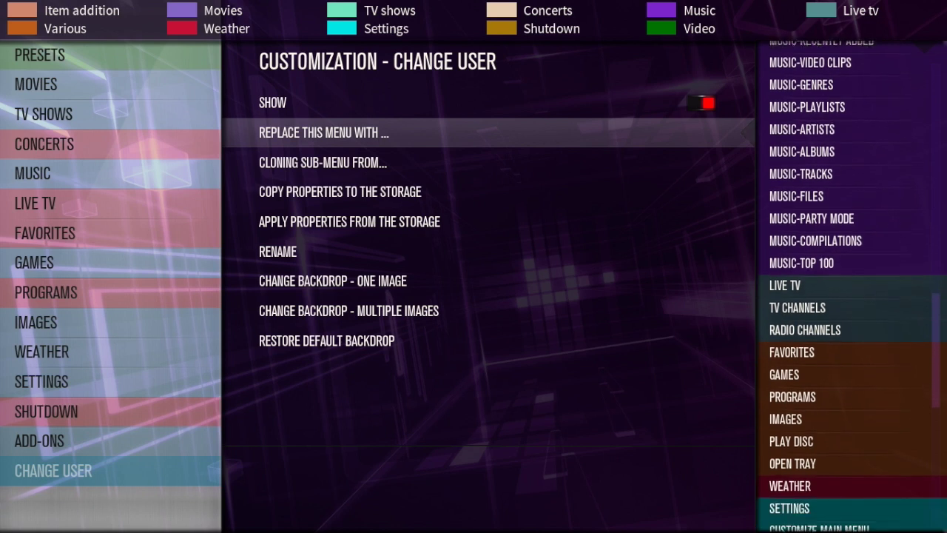
pyautogui.press('Down')
pyautogui.press('Down')
pyautogui.press('Down')
pyautogui.press('Down')
pyautogui.press('Down')
pyautogui.press('Down')
pyautogui.press('Down')
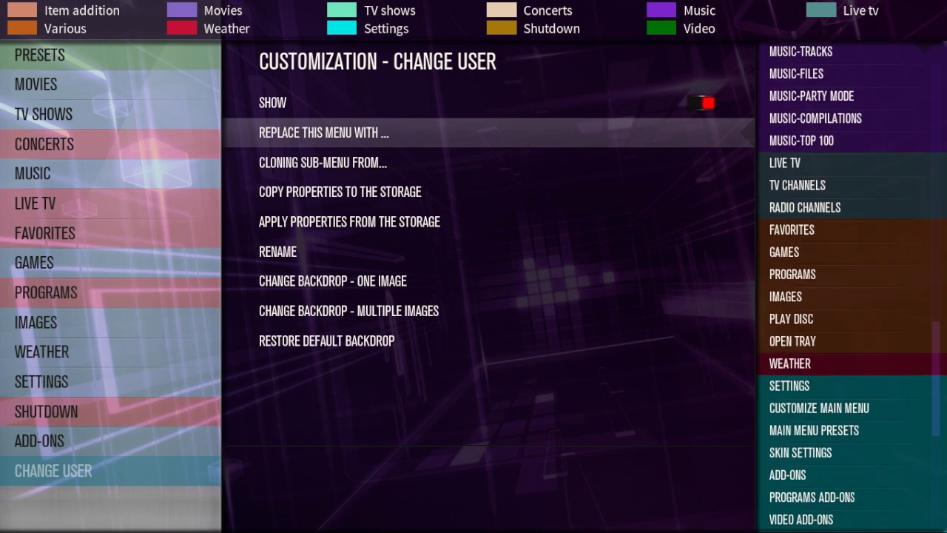
# - Examine the settings group of replacement items, from the add-on entries up to Settings
pyautogui.press('Up')
pyautogui.press('Up')
pyautogui.press('Up')
pyautogui.press('Up')
pyautogui.press('Up')
pyautogui.press('Up')
pyautogui.press('Up')
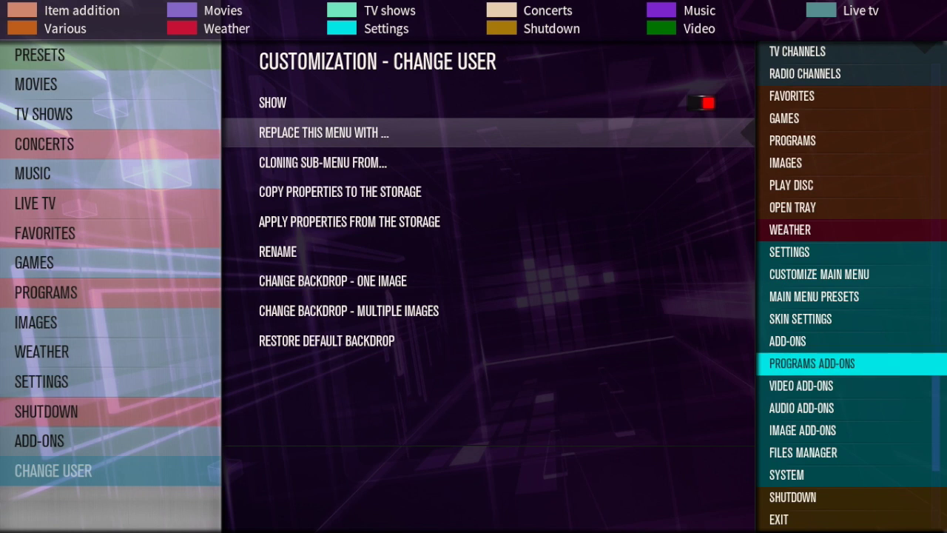
pyautogui.press('Down')
pyautogui.press('Up')
pyautogui.press('Up')
pyautogui.press('Up')
pyautogui.press('Up')
pyautogui.press('Up')
pyautogui.press('Up')
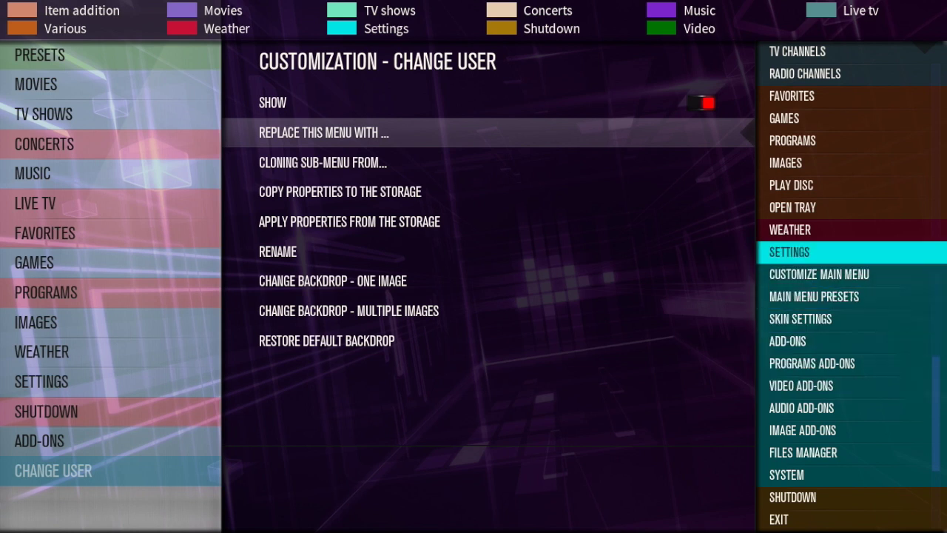
# - Browse the replacement items upward from Weather through the various and live TV entries into the music group
pyautogui.press('Up')
pyautogui.press('Up')
pyautogui.press('Up')
pyautogui.press('Up')
pyautogui.press('Up')
pyautogui.press('Up')
pyautogui.press('Up')
pyautogui.press('Up')
pyautogui.press('Up')
pyautogui.press('Up')
pyautogui.press('Up')
pyautogui.press('Up')
pyautogui.press('Up')
pyautogui.press('Up')
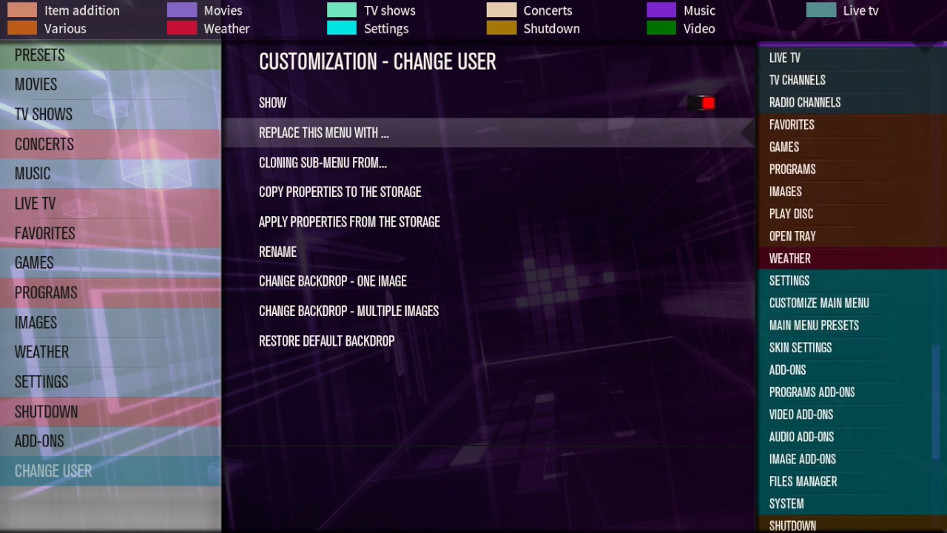
pyautogui.press('Up')
pyautogui.press('Up')
pyautogui.press('Up')
pyautogui.press('Up')
pyautogui.press('Up')
pyautogui.press('Up')
pyautogui.press('Up')
pyautogui.press('Up')
pyautogui.press('Up')
pyautogui.press('Up')
pyautogui.press('Up')
pyautogui.press('Up')
pyautogui.press('Up')
pyautogui.press('Up')
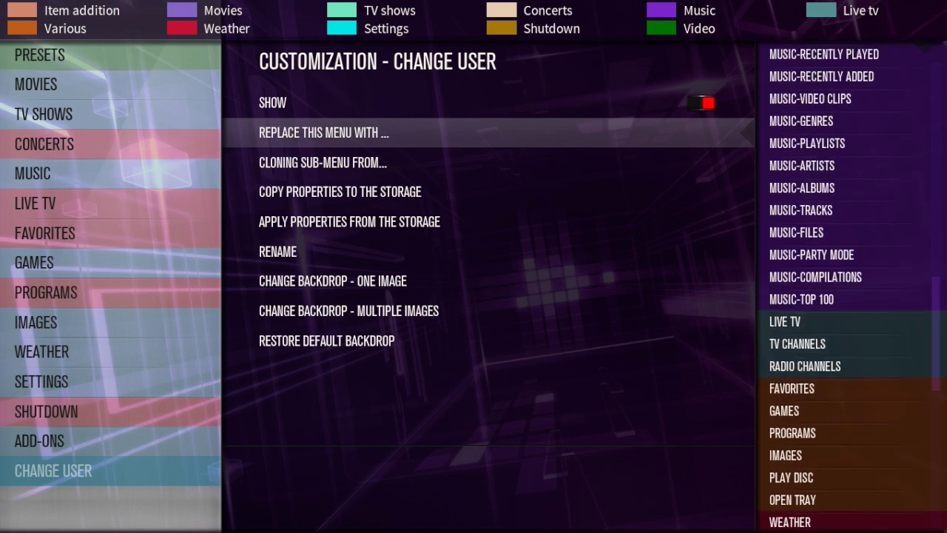
# - Look through the music, concerts and TV shows groups of replacement items
pyautogui.press('Up')
pyautogui.press('Up')
pyautogui.press('Up')
pyautogui.press('Up')
pyautogui.press('Up')
pyautogui.press('Up')
pyautogui.press('Up')
pyautogui.press('Up')
pyautogui.press('Up')
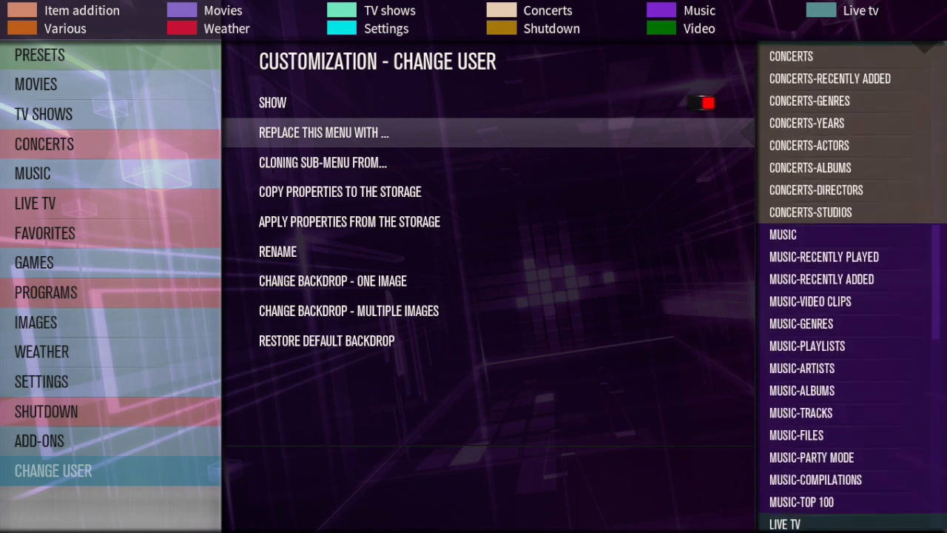
pyautogui.press('Up')
pyautogui.press('Up')
pyautogui.press('Up')
pyautogui.press('Up')
pyautogui.press('Up')
pyautogui.press('Up')
pyautogui.press('Up')
pyautogui.press('Up')
pyautogui.press('Up')
pyautogui.press('Up')
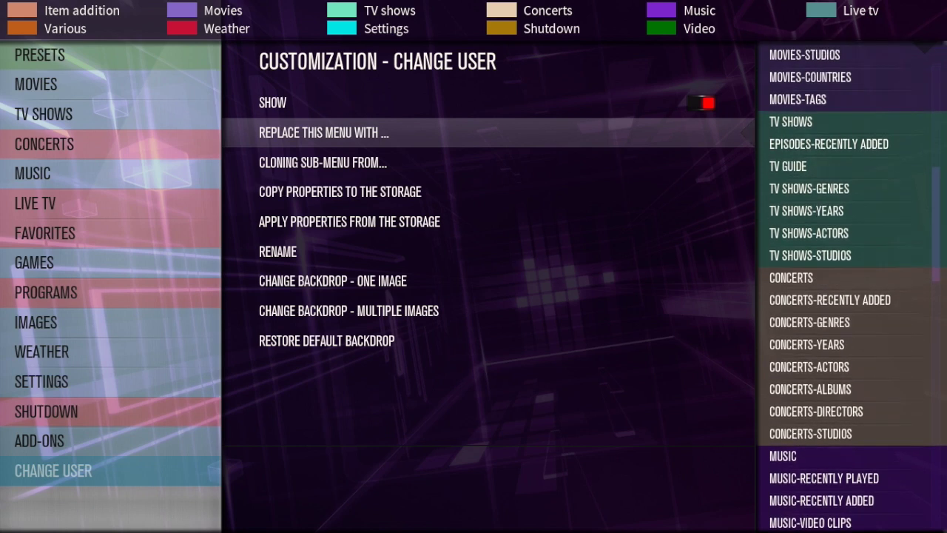
# - Look through the movies and add-on choice entries, continuing past the list's start to Videos-Playlists
pyautogui.press('Up')
pyautogui.press('Up')
pyautogui.press('Up')
pyautogui.press('Up')
pyautogui.press('Up')
pyautogui.press('Up')
pyautogui.press('Up')
pyautogui.press('Up')
pyautogui.press('Up')
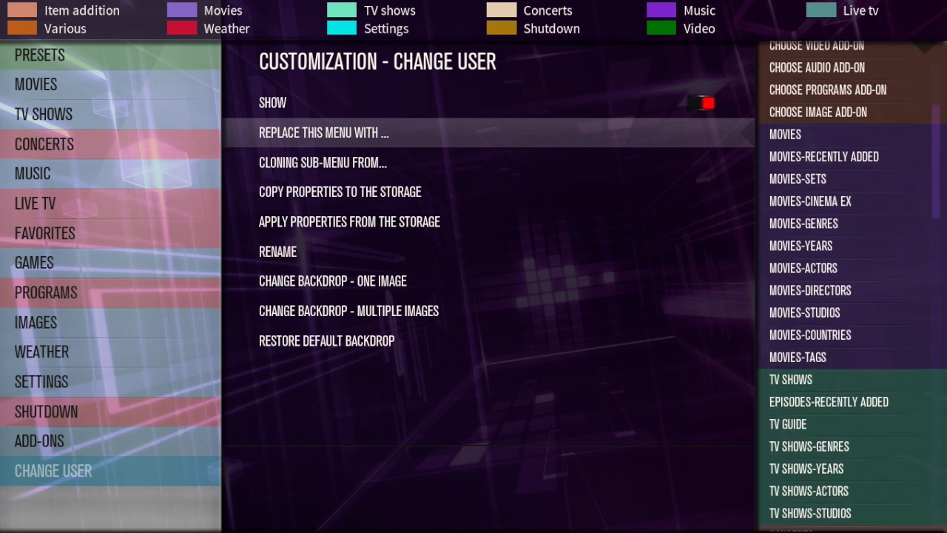
pyautogui.press('Up')
pyautogui.press('Up')
pyautogui.press('Up')
pyautogui.press('Up')
pyautogui.press('Up')
pyautogui.press('Up')
pyautogui.press('Up')
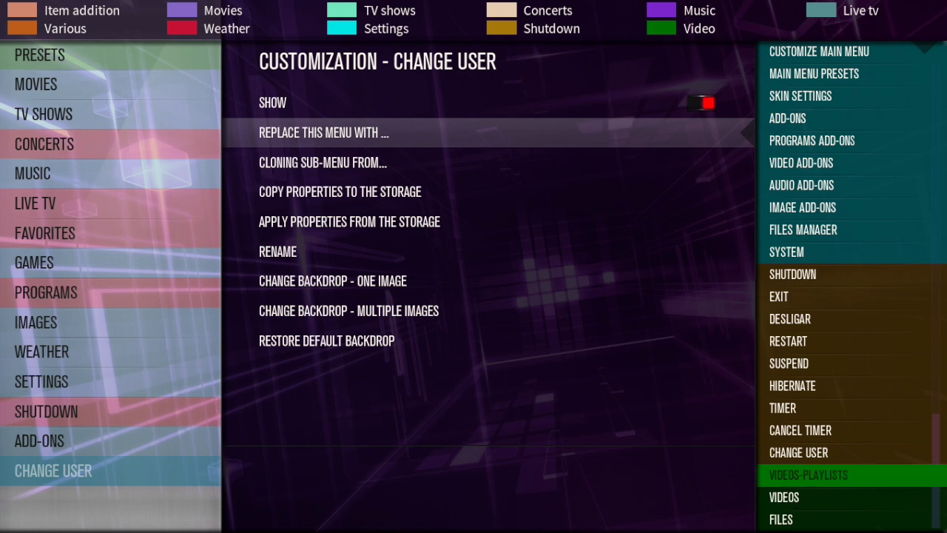
# - Examine the shutdown and settings replacement items, from Change User up to Main Menu Presets
pyautogui.press('Up')
pyautogui.press('Down')
pyautogui.press('Up')
pyautogui.press('Up')
pyautogui.press('Up')
pyautogui.press('Up')
pyautogui.press('Up')
pyautogui.press('Up')
pyautogui.press('Up')
pyautogui.press('Up')
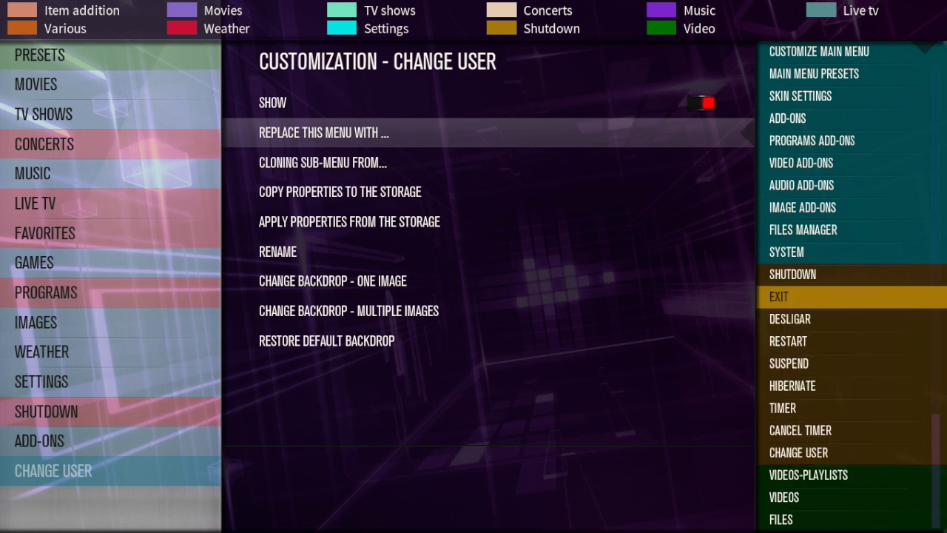
pyautogui.press('Up')
pyautogui.press('Up')
pyautogui.press('Up')
pyautogui.press('Up')
pyautogui.press('Up')
pyautogui.press('Up')
pyautogui.press('Up')
pyautogui.press('Up')
pyautogui.press('Up')
pyautogui.press('Up')
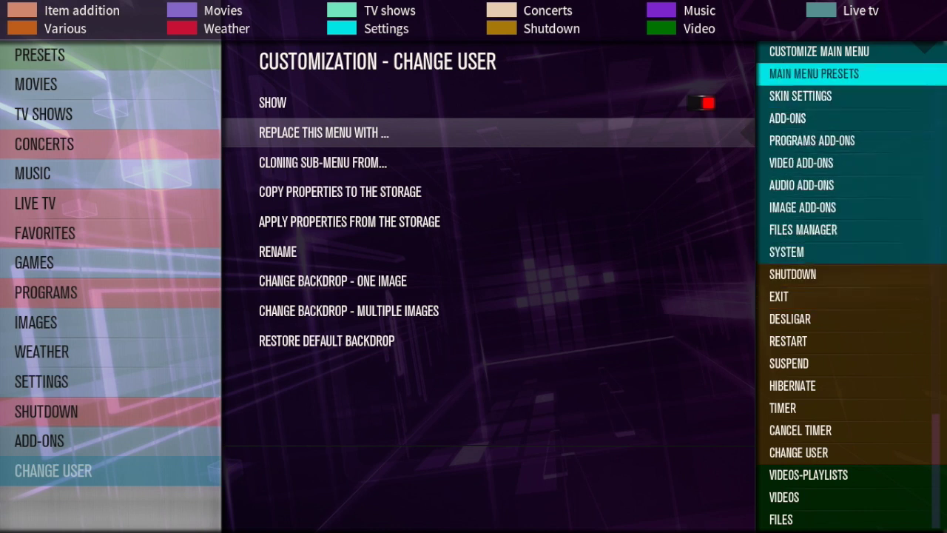
# - Look at the Main Menu Presets and Customize Main Menu entries among the replacement items
pyautogui.press('Up')
pyautogui.press('Up')
pyautogui.press('Down')
pyautogui.press('Down')
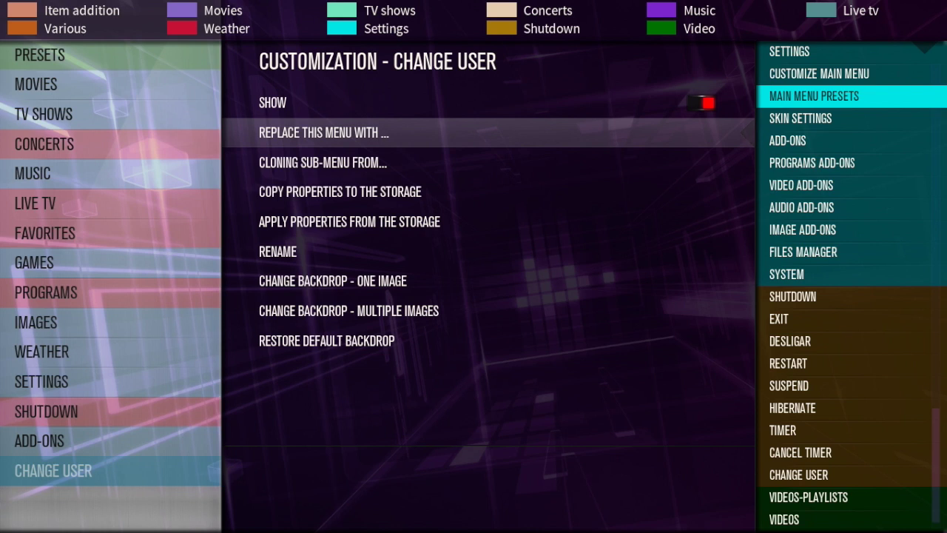
pyautogui.press('Up')
pyautogui.press('Up')
pyautogui.press('Up')
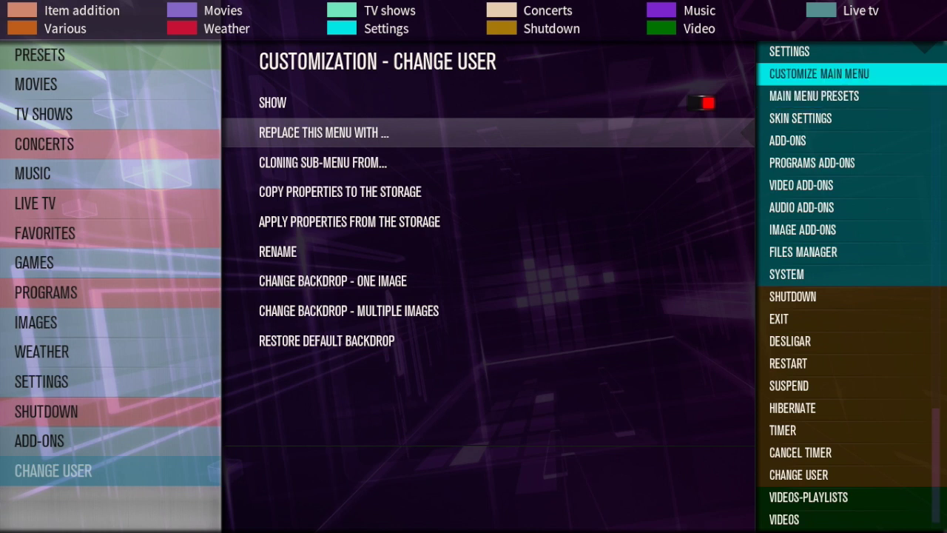
# - Browse the replacement list from the settings entries back up past Weather and Live TV into the music items
pyautogui.press('Up')
pyautogui.press('Up')
pyautogui.press('Up')
pyautogui.press('Up')
pyautogui.press('Up')
pyautogui.press('Up')
pyautogui.press('Up')
pyautogui.press('Up')
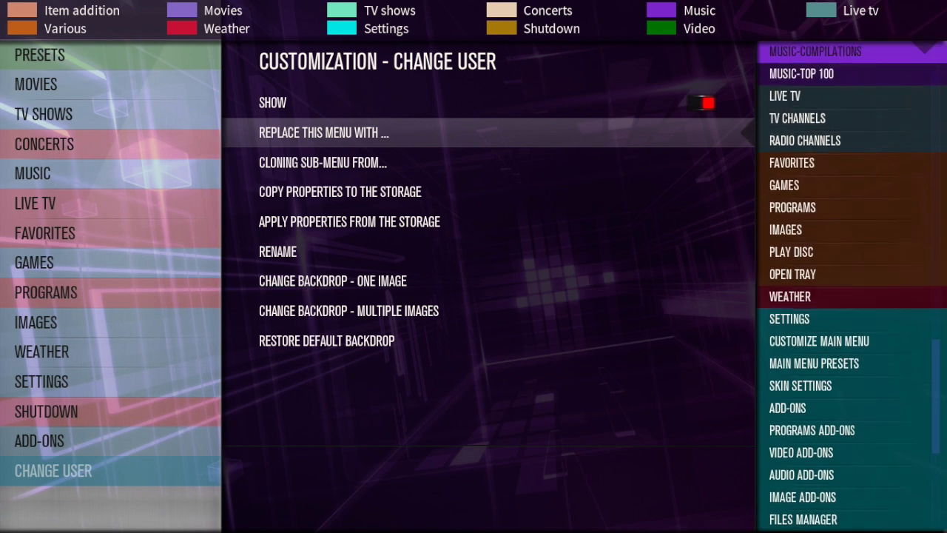
pyautogui.press('Up')
pyautogui.press('Up')
pyautogui.press('Up')
pyautogui.press('Up')
pyautogui.press('Up')
pyautogui.press('Up')
pyautogui.press('Up')
pyautogui.press('Up')
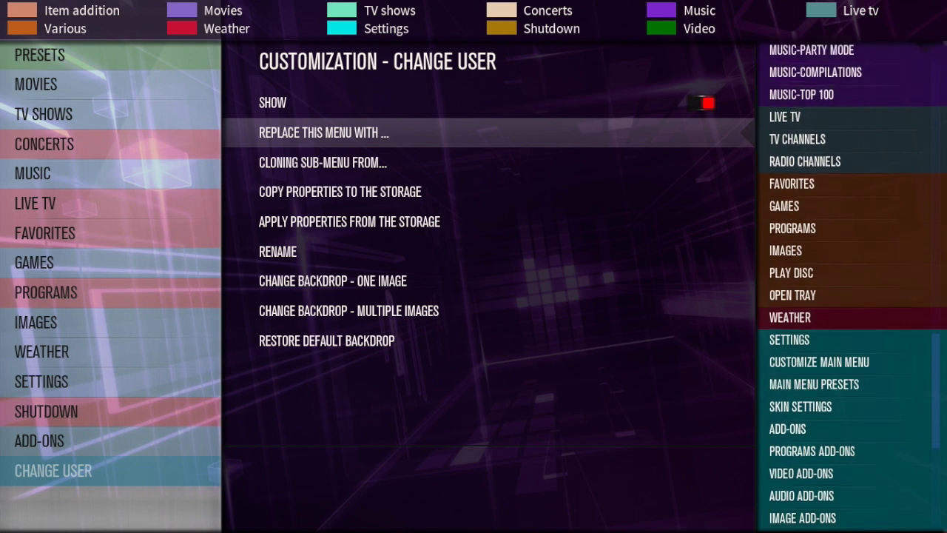
# - Browse the replacement list from the settings entries up past Live TV into the music items
pyautogui.press('Up')
pyautogui.press('Up')
pyautogui.press('Up')
pyautogui.press('Up')
pyautogui.press('Up')
pyautogui.press('Up')
pyautogui.press('Up')
pyautogui.press('Up')
pyautogui.press('Up')
pyautogui.press('Up')
pyautogui.press('Up')
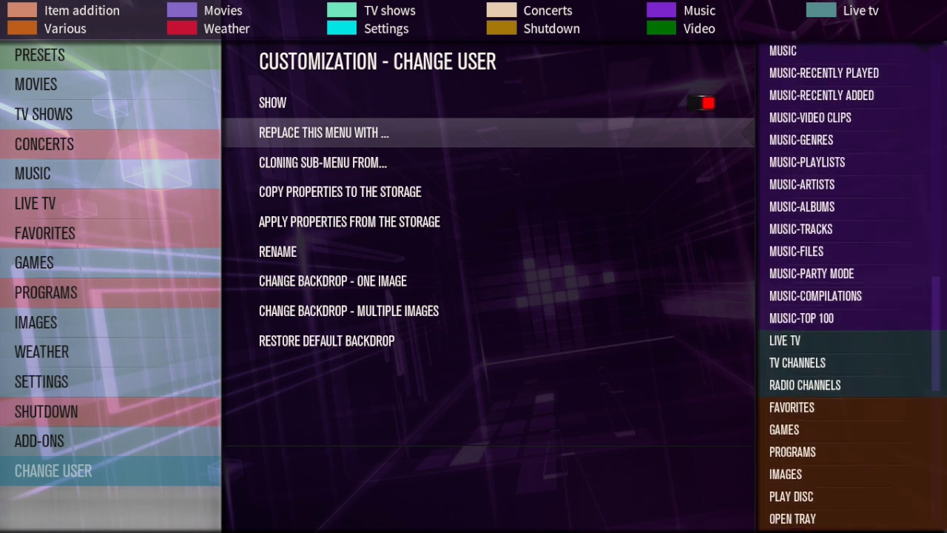
# - Look through the music replacement items and continue up into the concerts entries
pyautogui.press('Up')
pyautogui.press('Up')
pyautogui.press('Up')
pyautogui.press('Up')
pyautogui.press('Up')
pyautogui.press('Up')
pyautogui.press('Up')
pyautogui.press('Up')
pyautogui.press('Up')
pyautogui.press('Up')
pyautogui.press('Up')
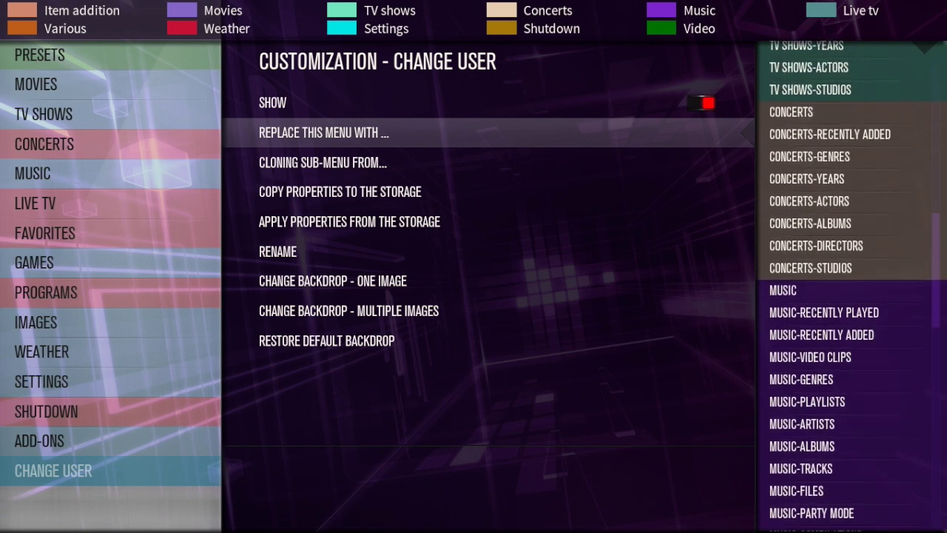
# - Examine the TV shows and movies replacement items, continuing up to Choose Video Node
pyautogui.press('Up')
pyautogui.press('Up')
pyautogui.press('Up')
pyautogui.press('Up')
pyautogui.press('Up')
pyautogui.press('Up')
pyautogui.press('Up')
pyautogui.press('Up')
pyautogui.press('Up')
pyautogui.press('Up')
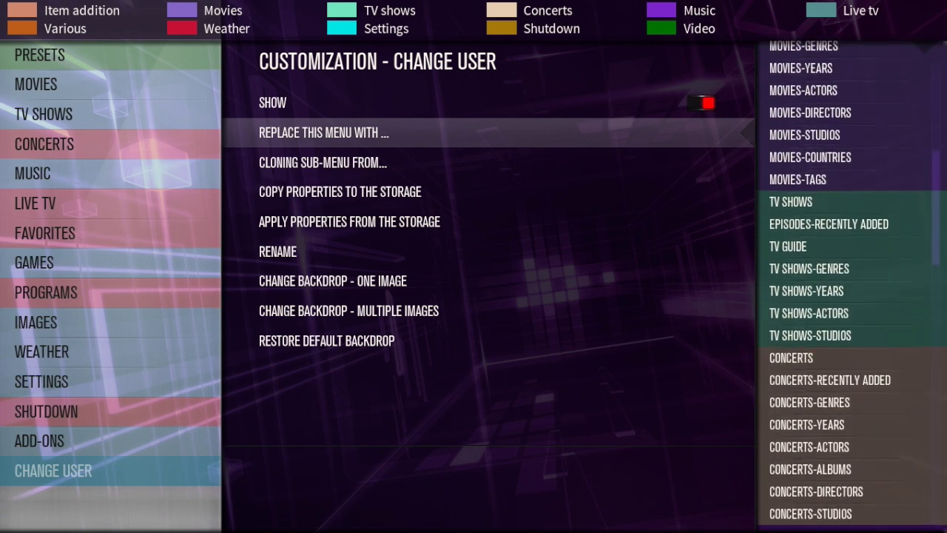
pyautogui.press('Up')
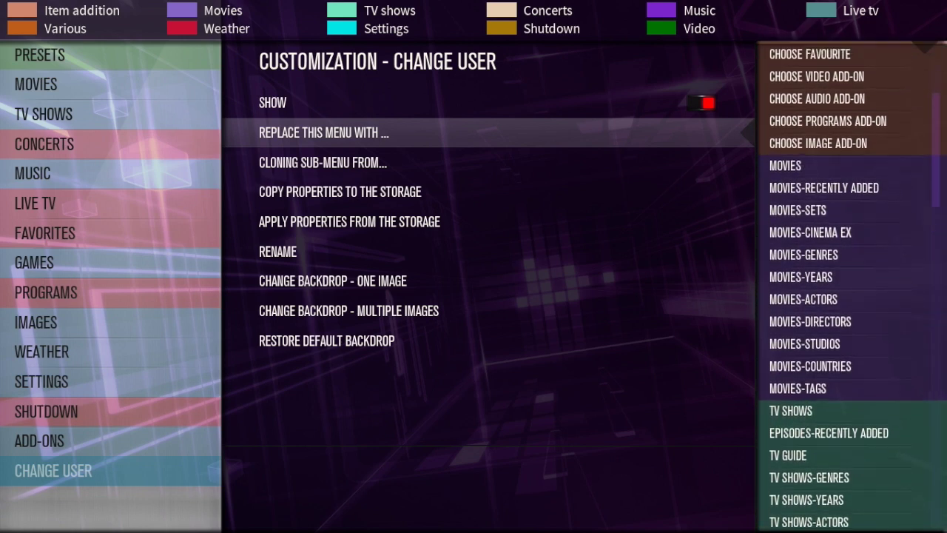
pyautogui.press('Up')
pyautogui.press('Up')
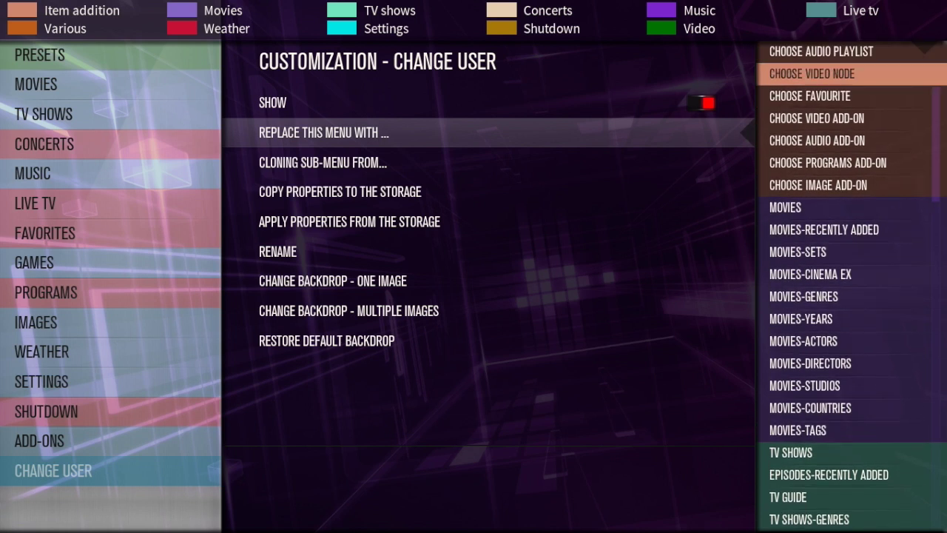
# - Look over the add-on choice entries down to Movies, then return to the Change User replace option
pyautogui.press('Down')
pyautogui.press('Down')
pyautogui.press('Down')
pyautogui.press('Down')
pyautogui.press('Down')
pyautogui.press('Down')
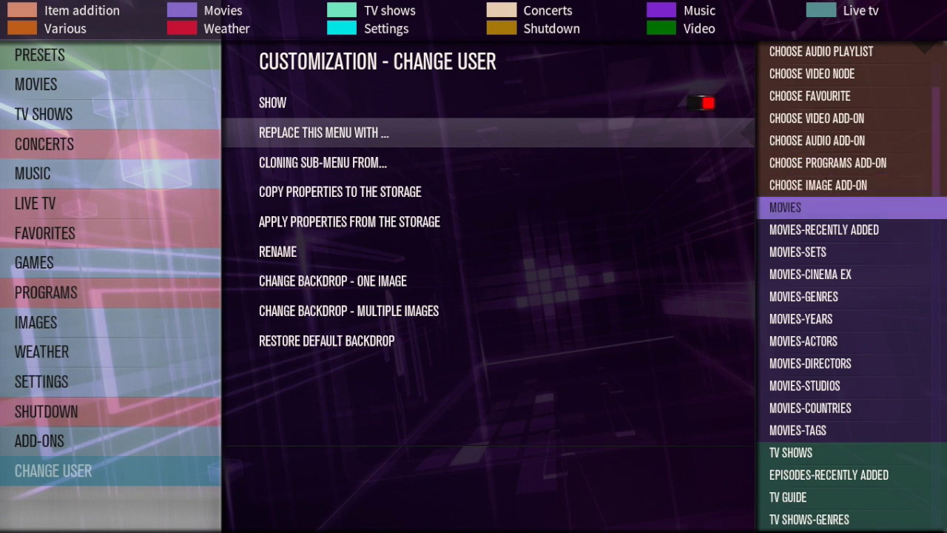
pyautogui.press('Left')
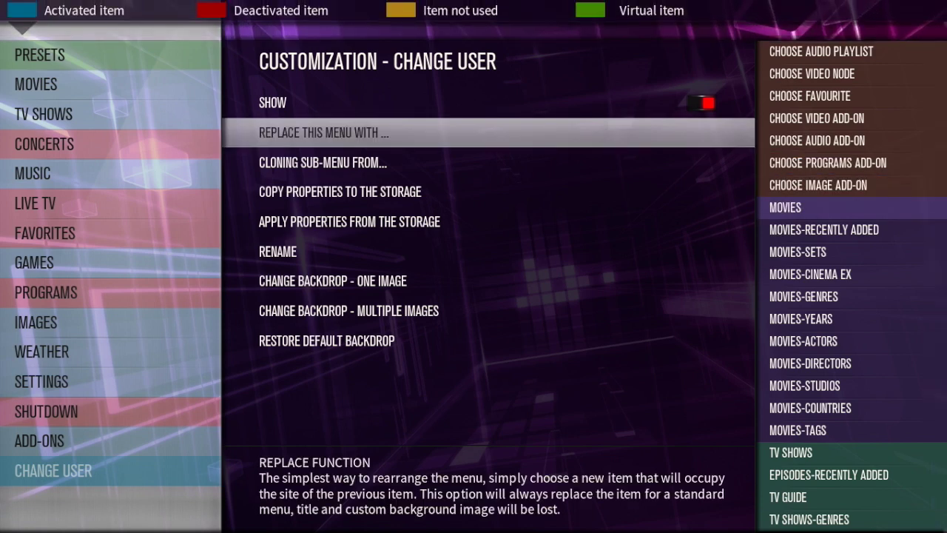
# - Examine the sub-menu cloning option for Change User and its list of source menus
pyautogui.press('Down')
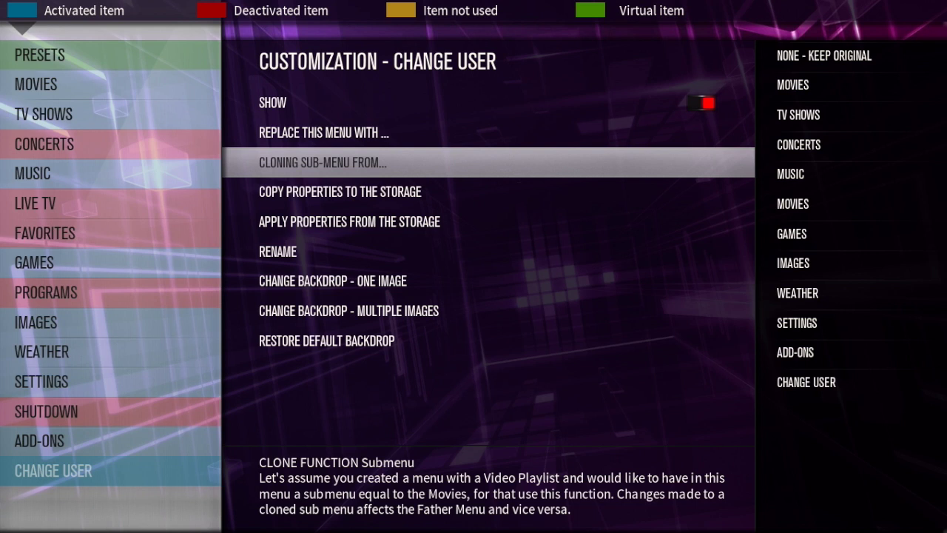
pyautogui.press('Right')
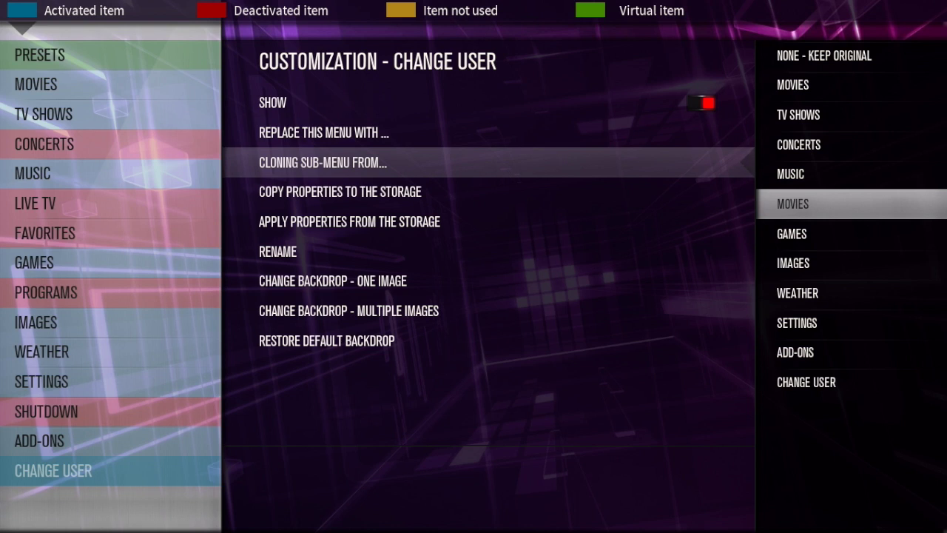
pyautogui.press('Left')
# - Review the options for copying properties to storage, applying them from storage, and renaming Change User
pyautogui.press('Down')
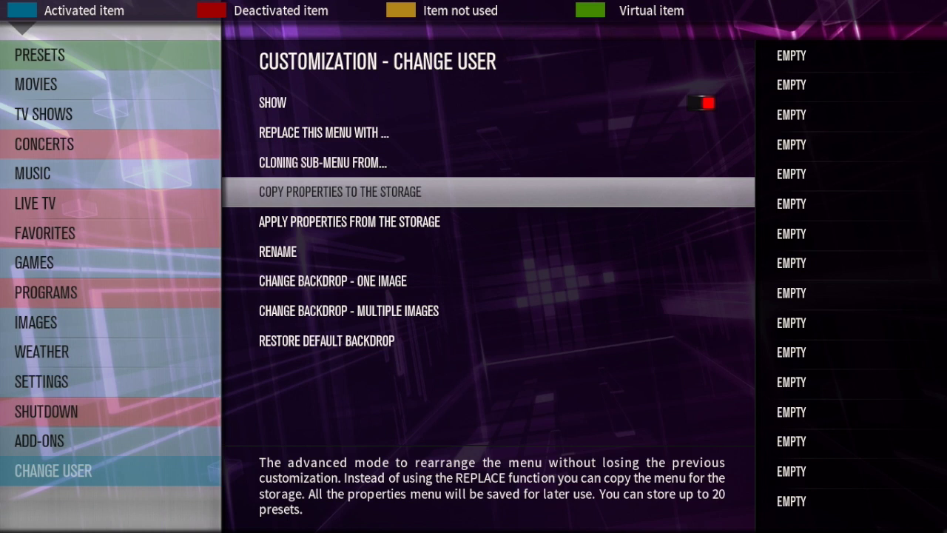
pyautogui.press('Down')
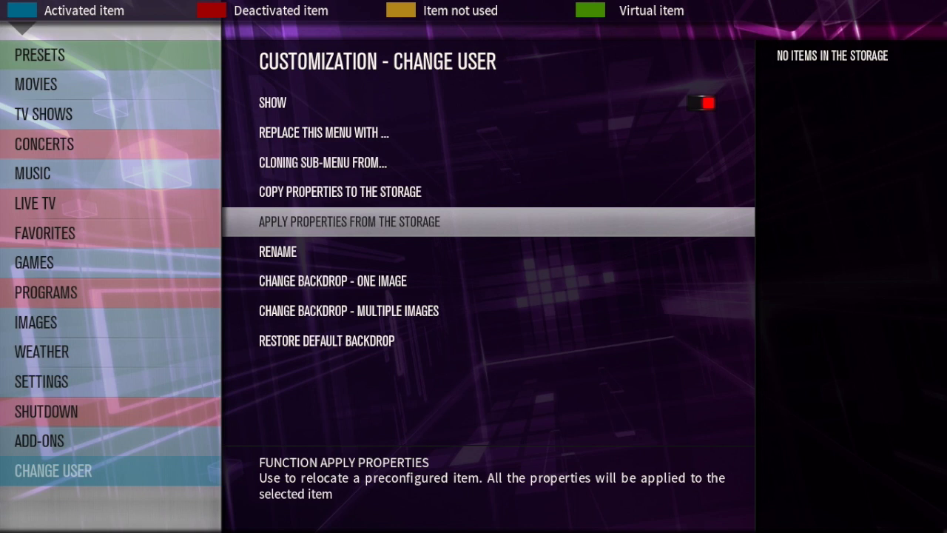
pyautogui.press('Down')
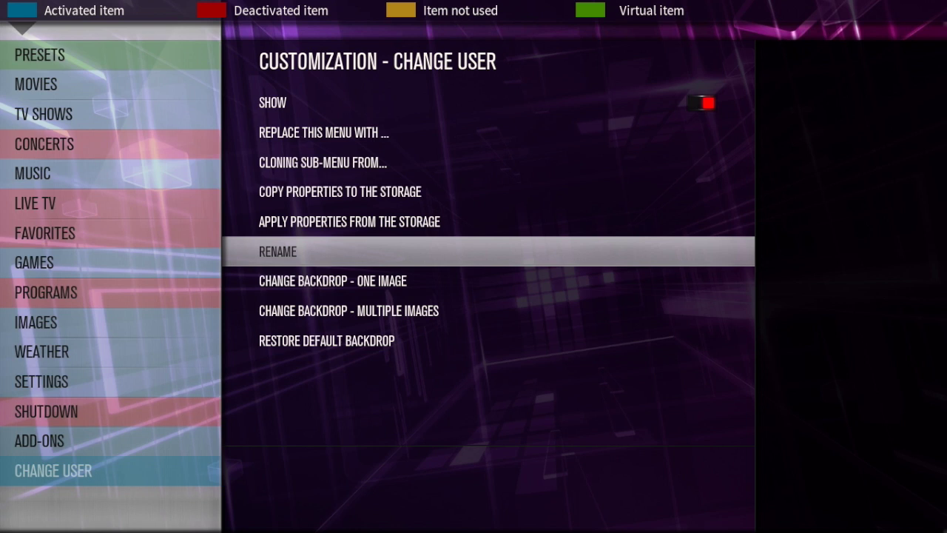
# - Review Change User's backdrop options, viewing the image folder browser for multiple images without choosing a folder
pyautogui.press('Down')
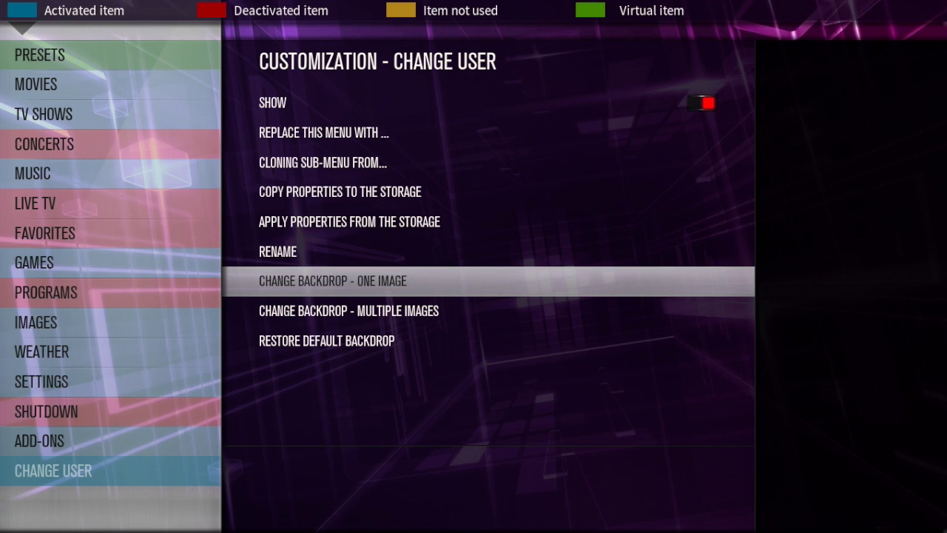
pyautogui.press('Down')
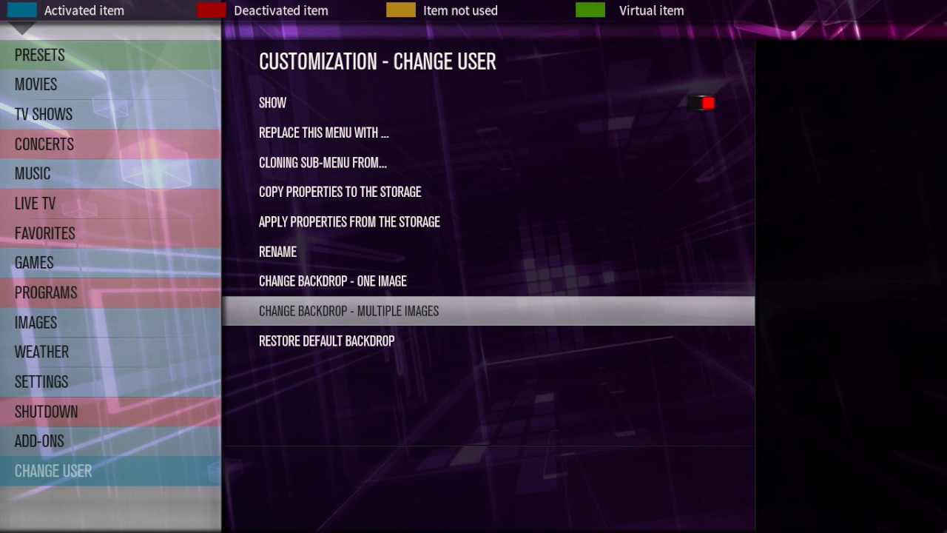
pyautogui.press('Return')
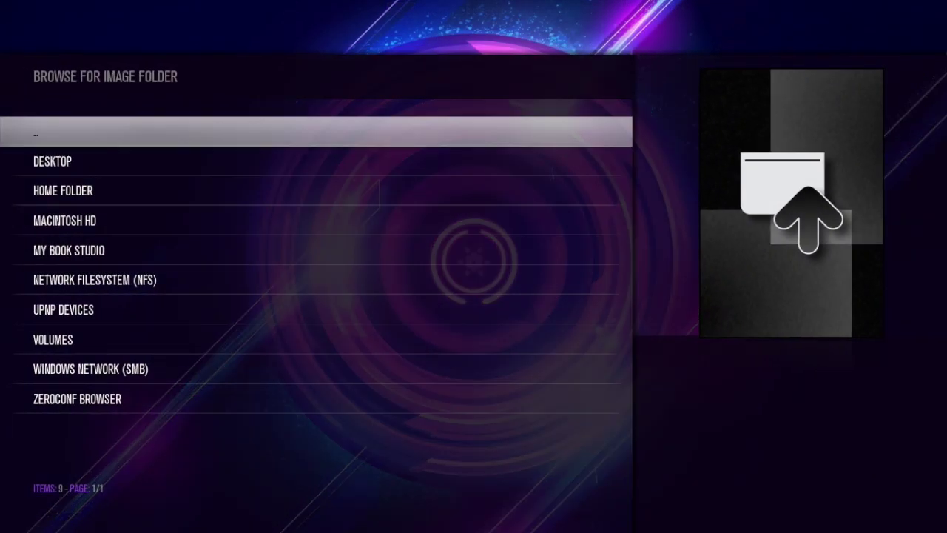
pyautogui.press('Escape')
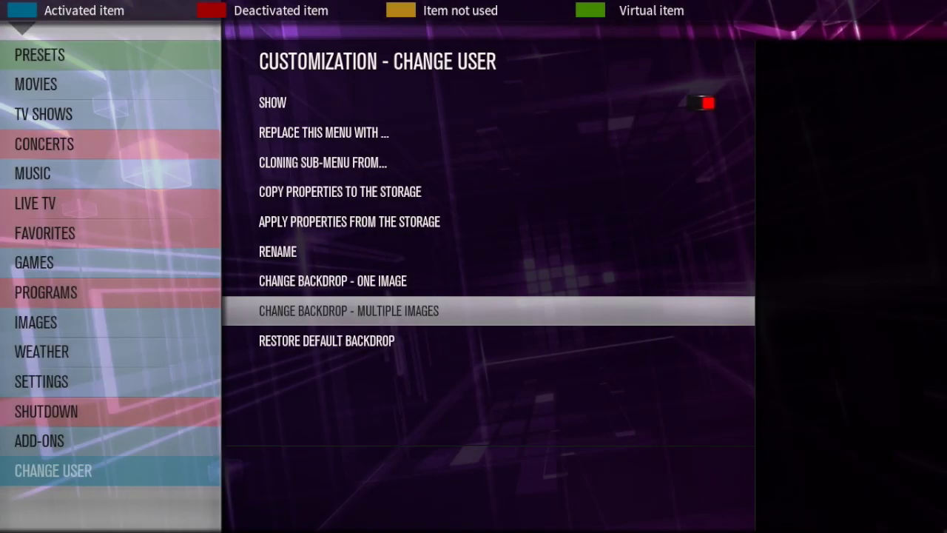
pyautogui.press('Down')
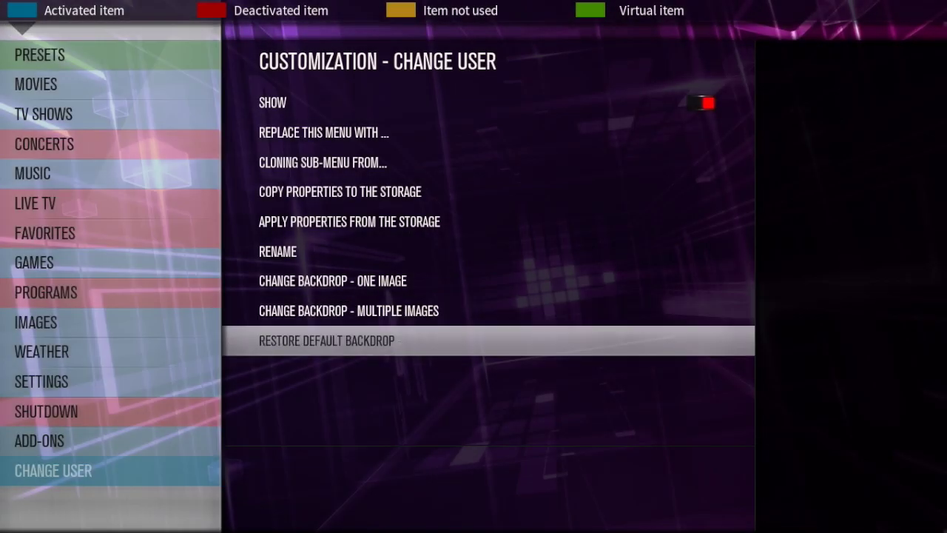
# - Open the Change User submenu customization and look through its entries from Exit to Change User
pyautogui.press('Left')
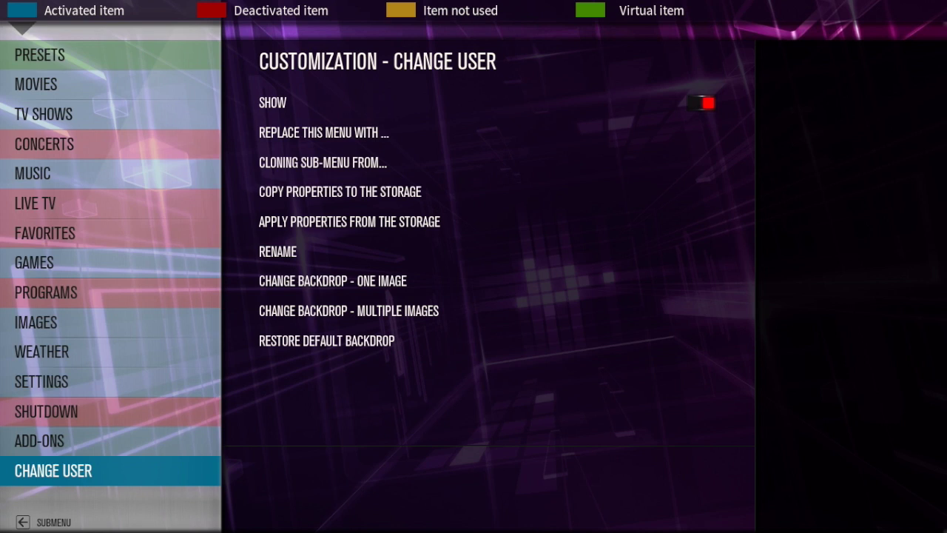
pyautogui.press('Left')
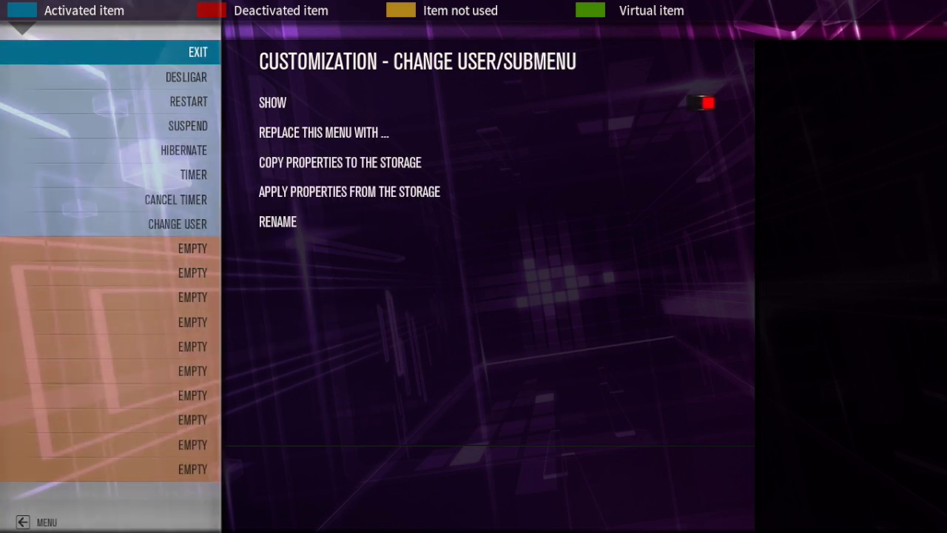
pyautogui.press('Down')
pyautogui.press('Down')
pyautogui.press('Down')
pyautogui.press('Down')
pyautogui.press('Down')
pyautogui.press('Down')
pyautogui.press('Down')
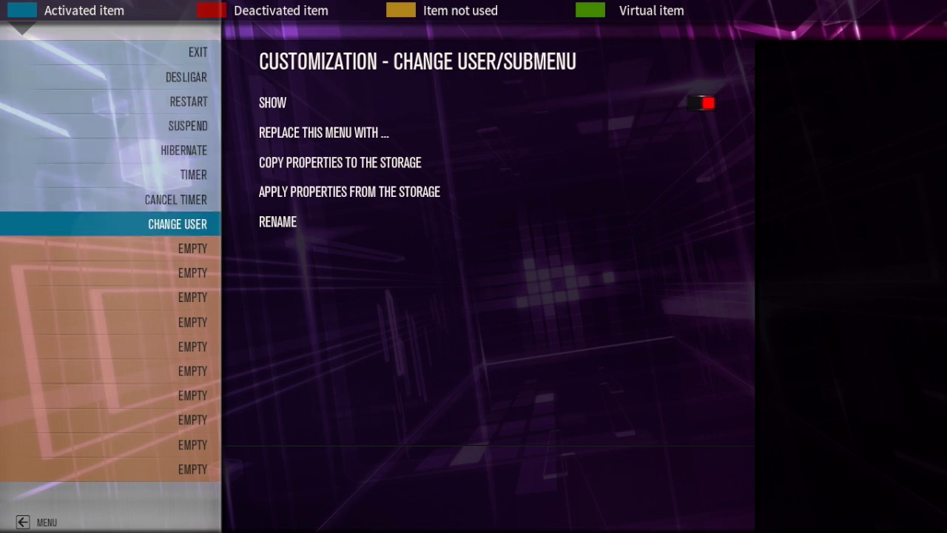
# - View the replacement items for the Desligar submenu entry, then leave the main menu customization
pyautogui.press('Up')
pyautogui.press('Up')
pyautogui.press('Up')
pyautogui.press('Up')
pyautogui.press('Up')
pyautogui.press('Up')
pyautogui.press('Up')
pyautogui.press('Up')
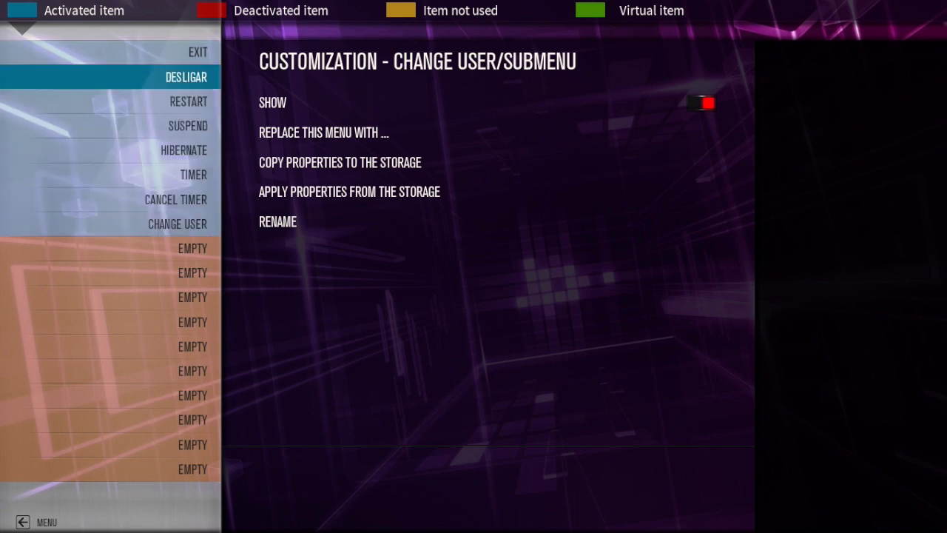
pyautogui.press('Right')
pyautogui.press('Down')
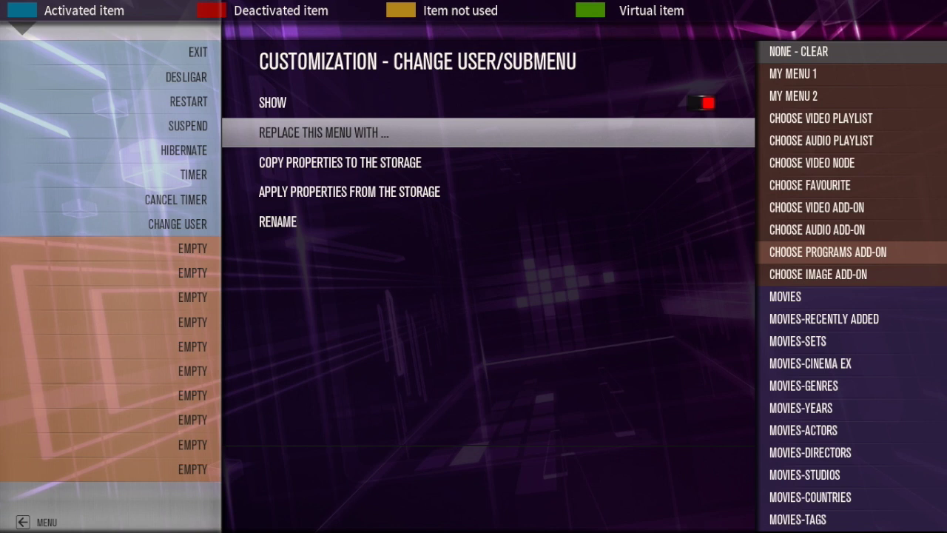
pyautogui.press('BackSpace')
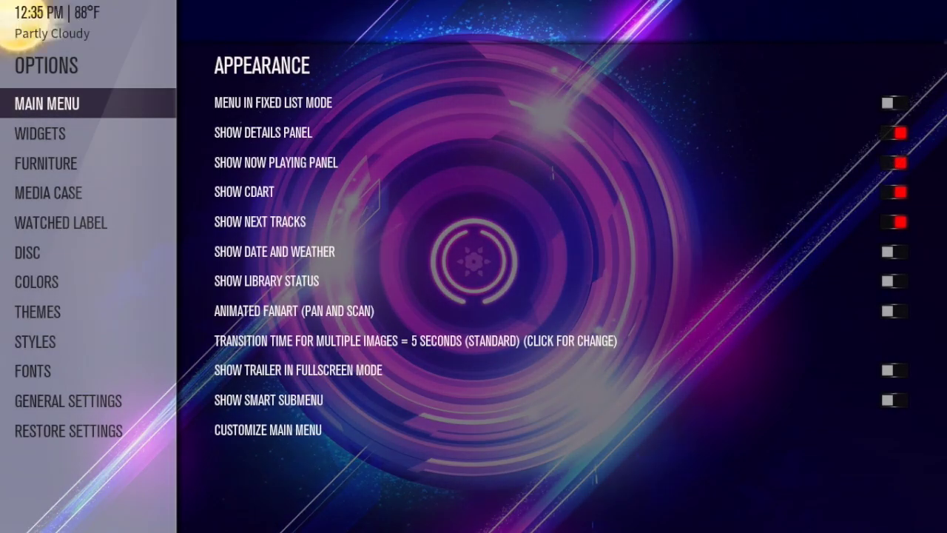
# - Look at the Furniture options and return to the Main Menu appearance settings
pyautogui.press('Down')
pyautogui.press('Down')
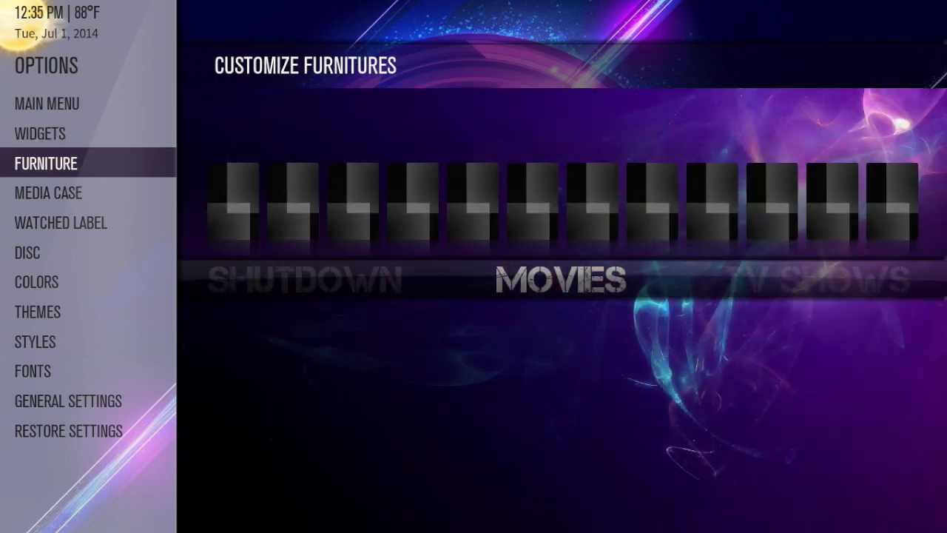
pyautogui.press('Up')
pyautogui.press('Up')
pyautogui.press('Up')
pyautogui.press('Down')
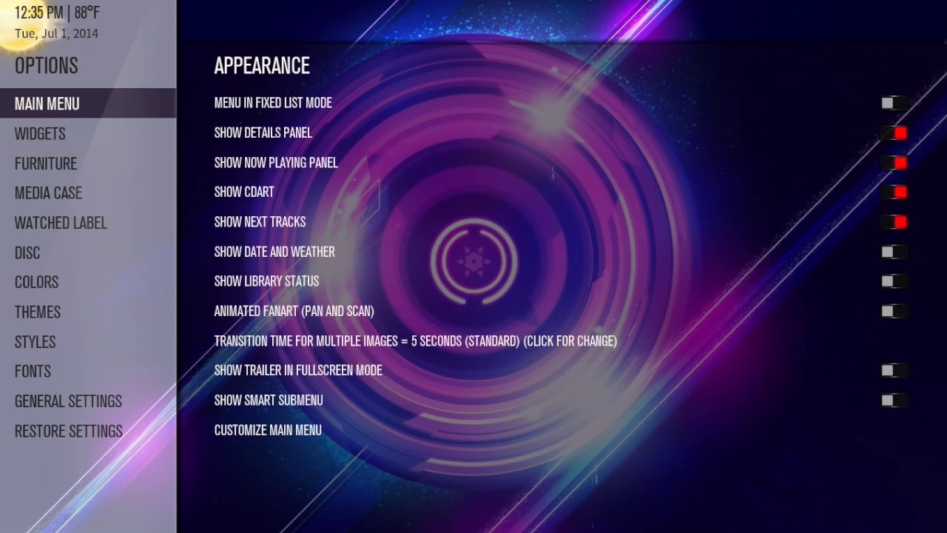